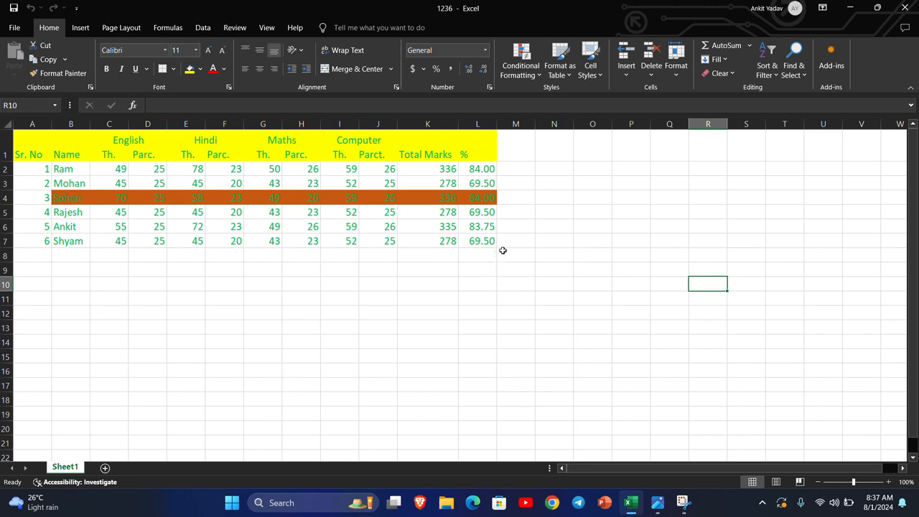
Step: Enter the formula =SUM(C2:J2) in cell M2 to total the first student's marks
{"action": "left_click", "coordinate": [522, 173]}
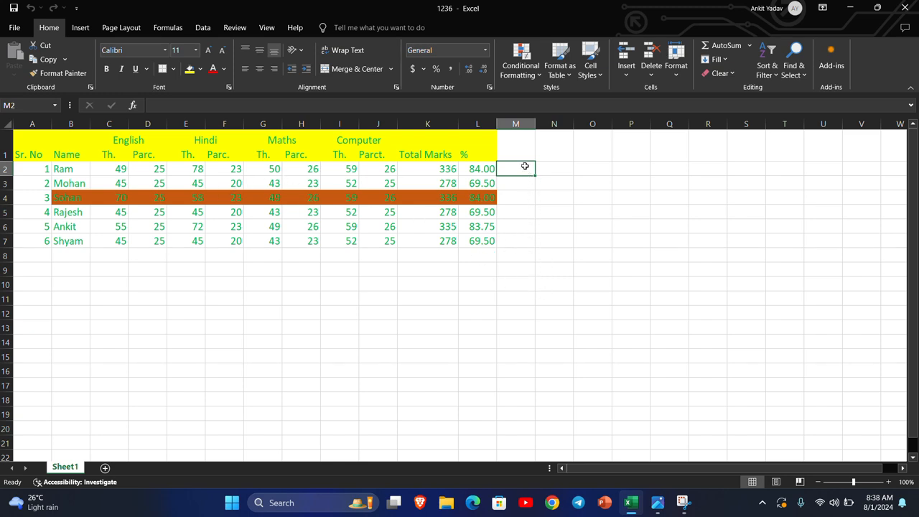
{"action": "left_click", "coordinate": [532, 212]}
{"action": "left_click", "coordinate": [529, 165]}
{"action": "type", "text": "=s"}
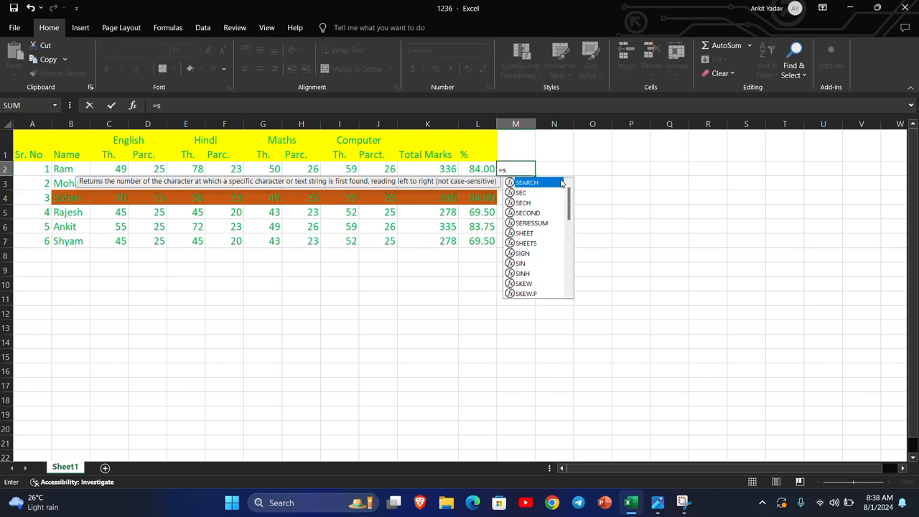
{"action": "type", "text": "um"}
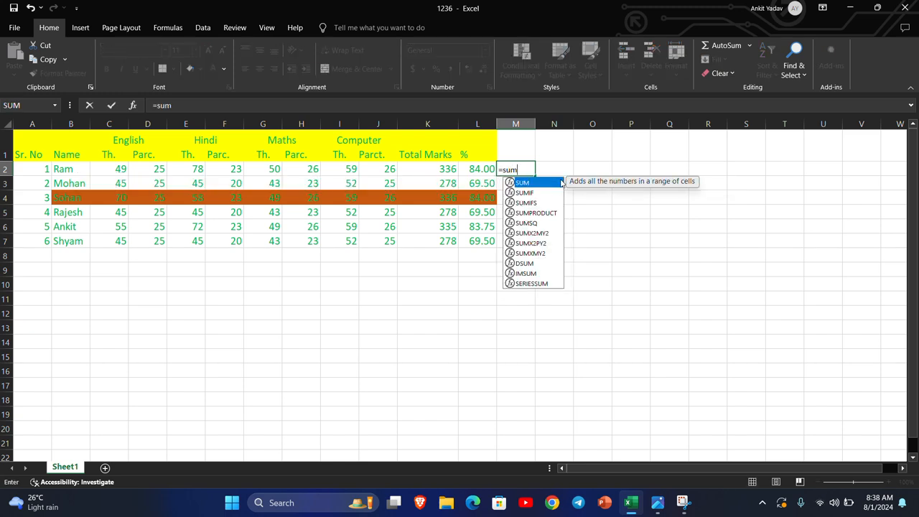
{"action": "type", "text": "("}
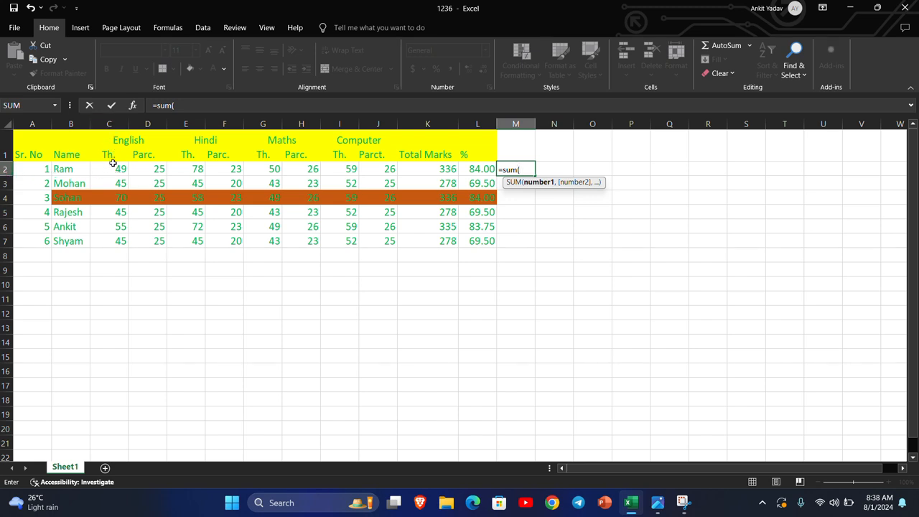
{"action": "type", "text": "c"}
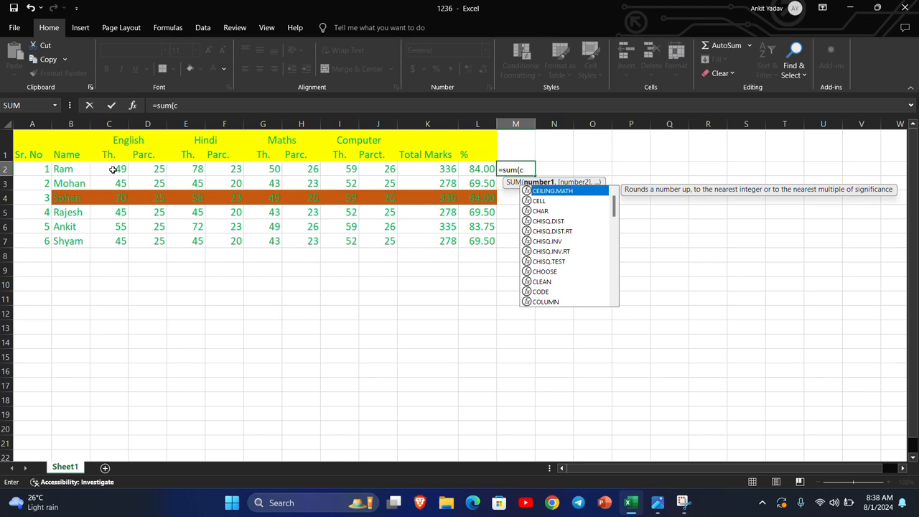
{"action": "type", "text": "2:"}
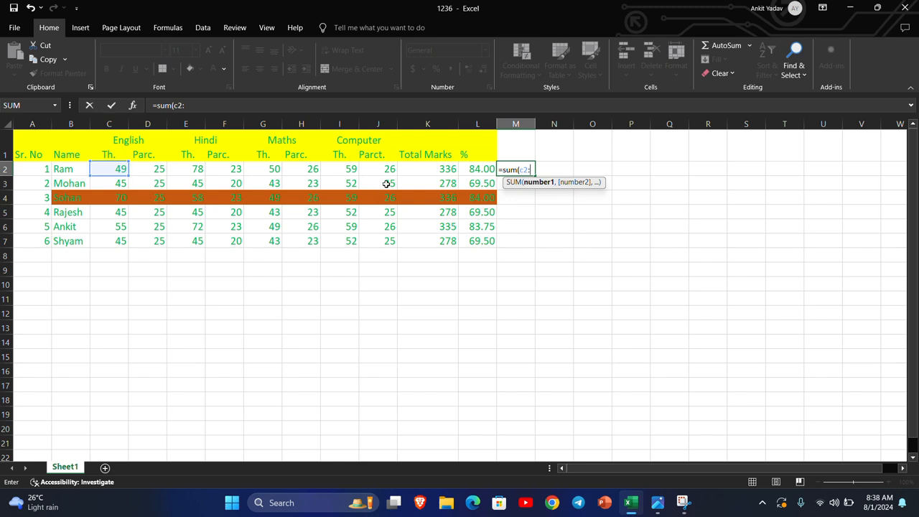
{"action": "type", "text": "j2"}
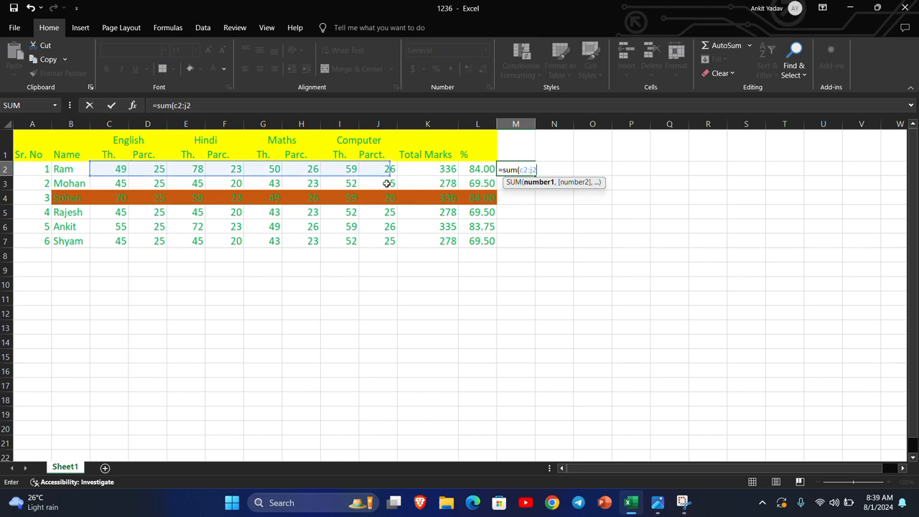
{"action": "type", "text": ")"}
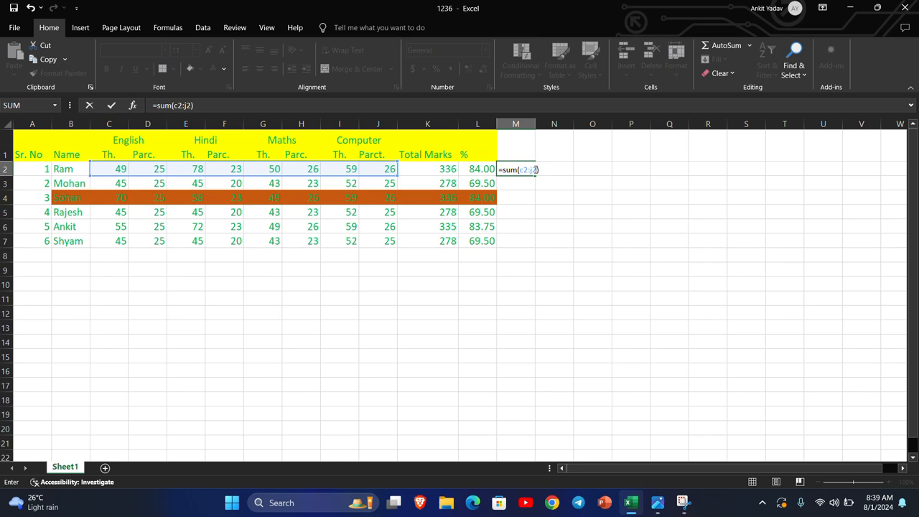
{"action": "key", "text": "Return"}
Step: Fill the M2 sum formula down to M7 and compare the formulas in M2 and M3
{"action": "left_click", "coordinate": [528, 169]}
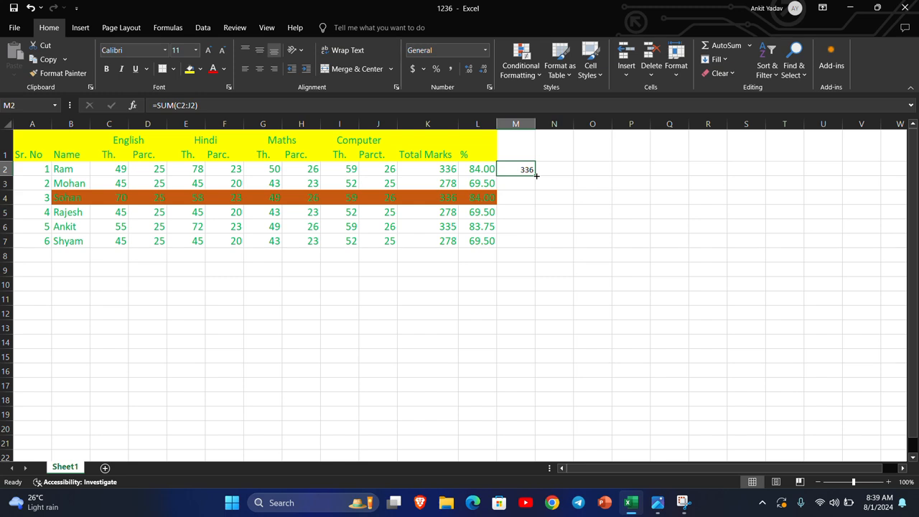
{"action": "left_click_drag", "start_coordinate": [536, 175], "coordinate": [537, 245]}
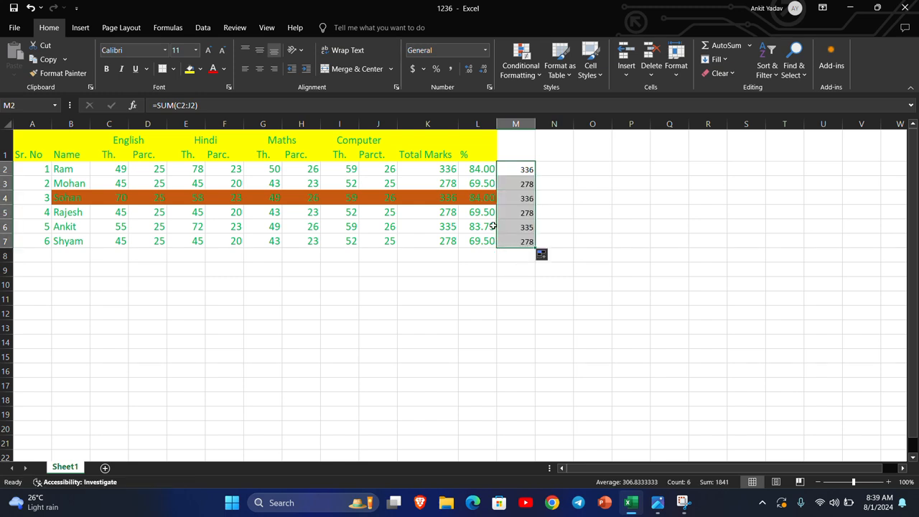
{"action": "left_click", "coordinate": [526, 168]}
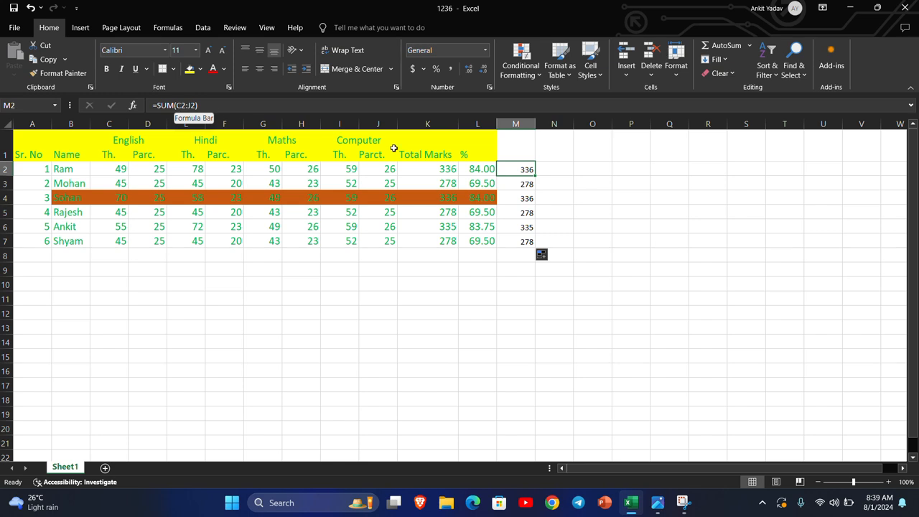
{"action": "left_click", "coordinate": [520, 184]}
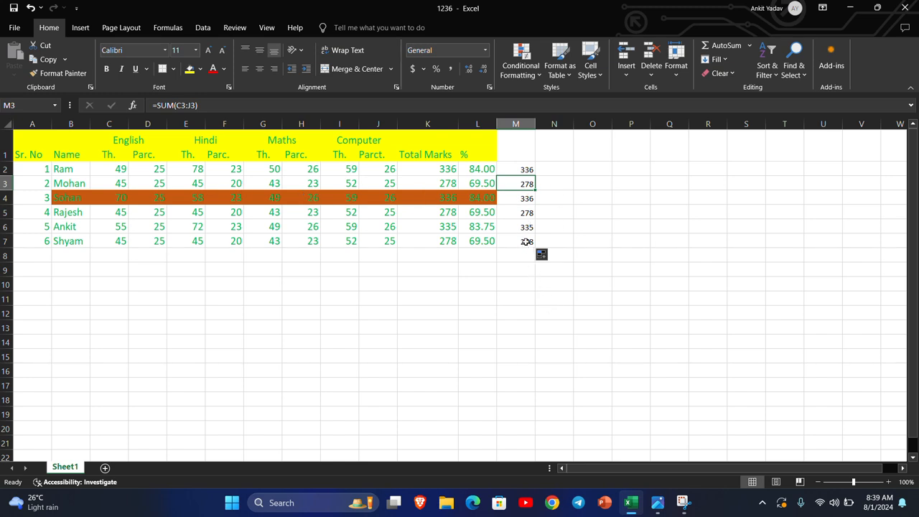
{"action": "left_click", "coordinate": [521, 164]}
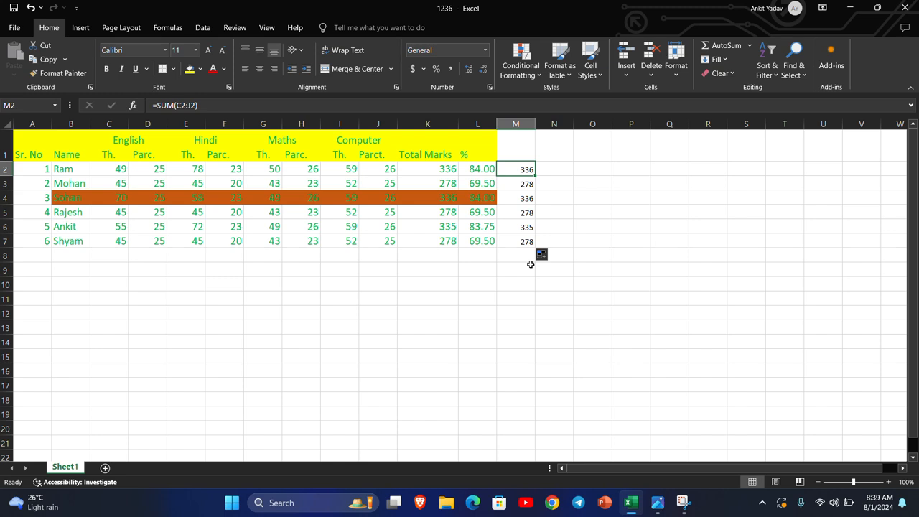
Step: Enter the formula =SUM(C2:J2) in cell N2
{"action": "left_click", "coordinate": [563, 166]}
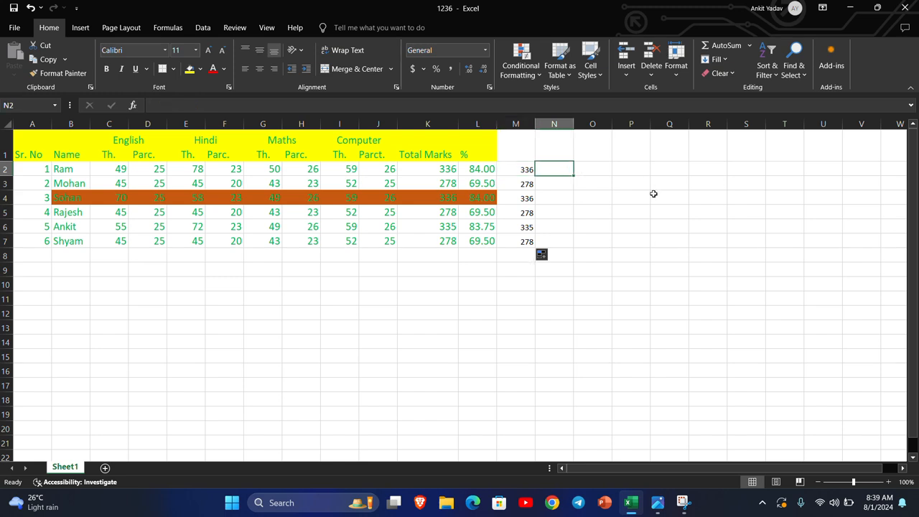
{"action": "type", "text": "=sum"}
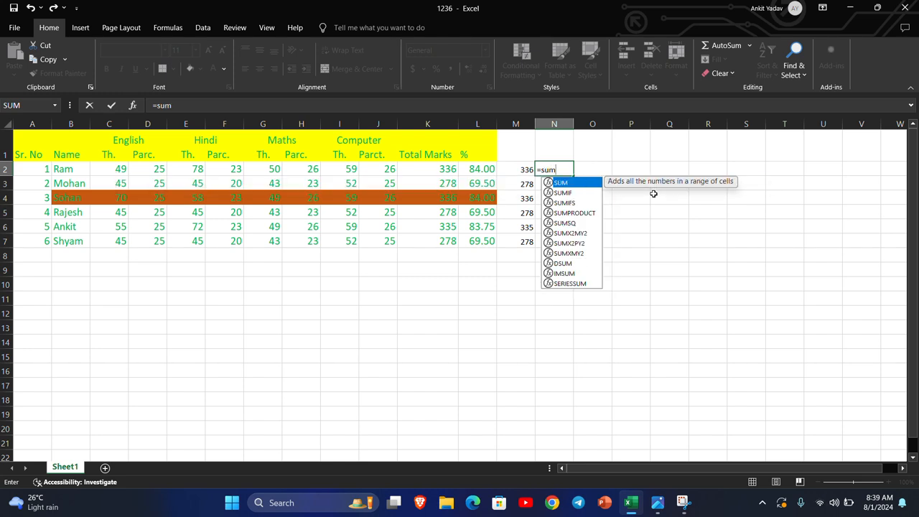
{"action": "type", "text": "(c2"}
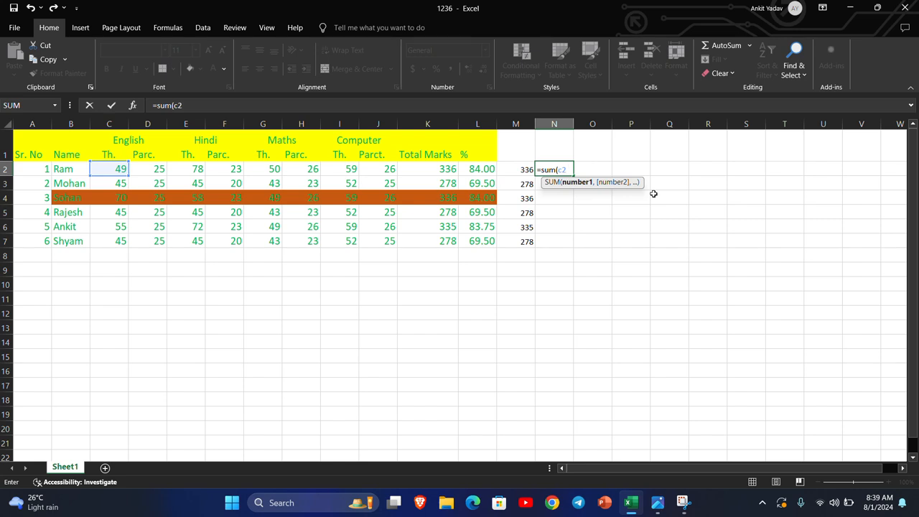
{"action": "type", "text": ":j2"}
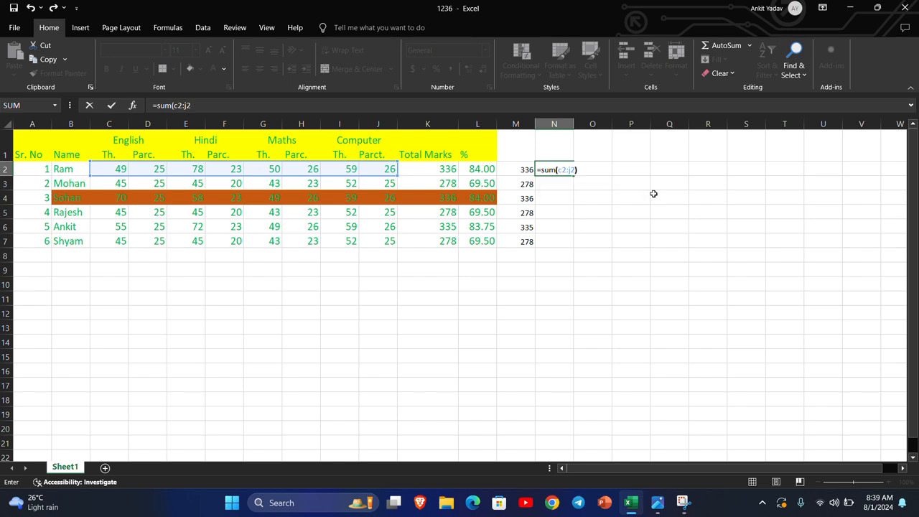
{"action": "key", "text": "Left"}
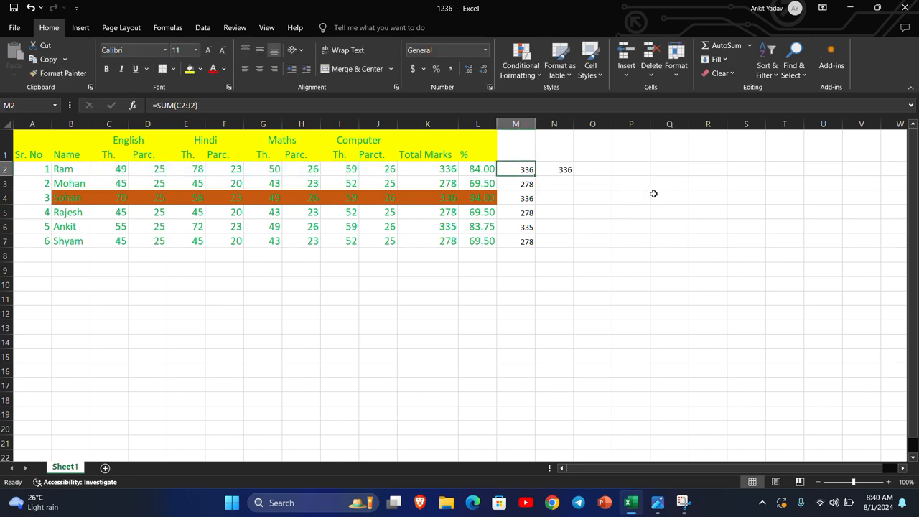
Step: Lock the row references in the N2 formula so that it reads =SUM(C$2:J$2)
{"action": "left_click", "coordinate": [548, 169]}
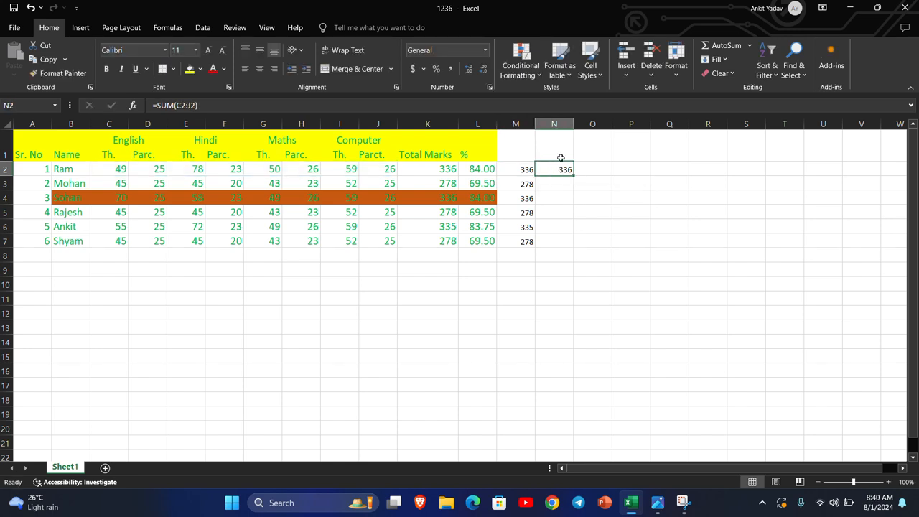
{"action": "left_click", "coordinate": [177, 105]}
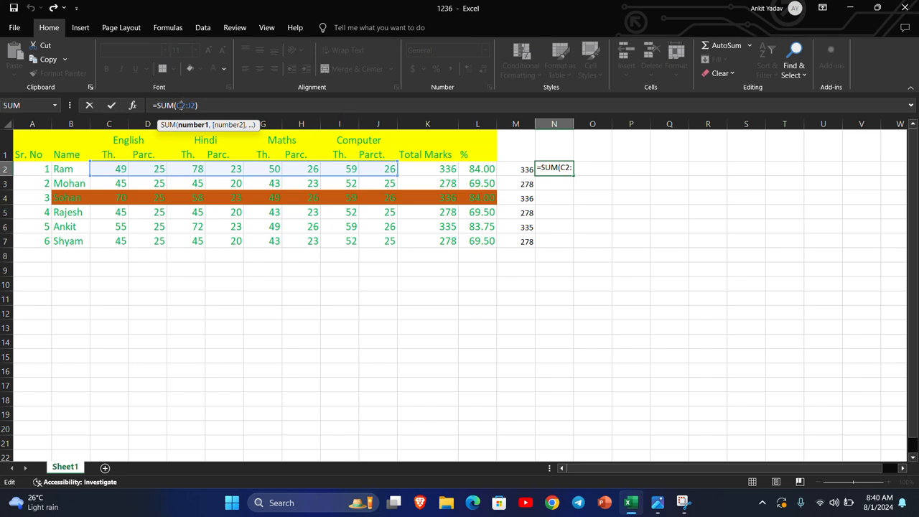
{"action": "left_click", "coordinate": [181, 106]}
{"action": "type", "text": "$"}
{"action": "key", "text": "Right"}
{"action": "key", "text": "Right"}
{"action": "type", "text": "$"}
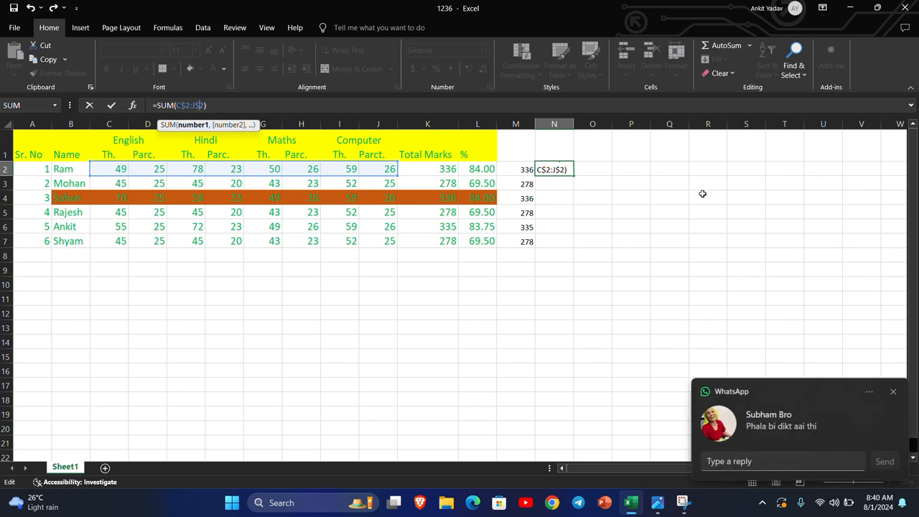
{"action": "left_click", "coordinate": [894, 392]}
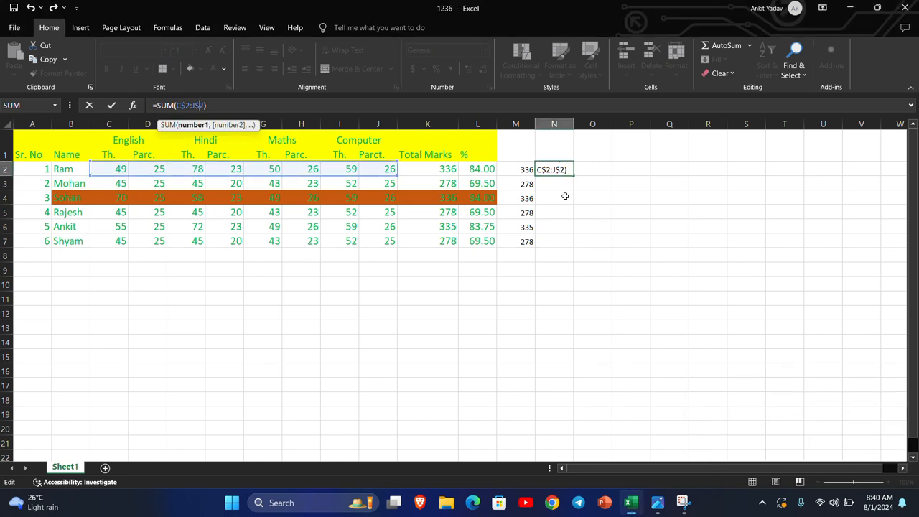
{"action": "key", "text": "Return"}
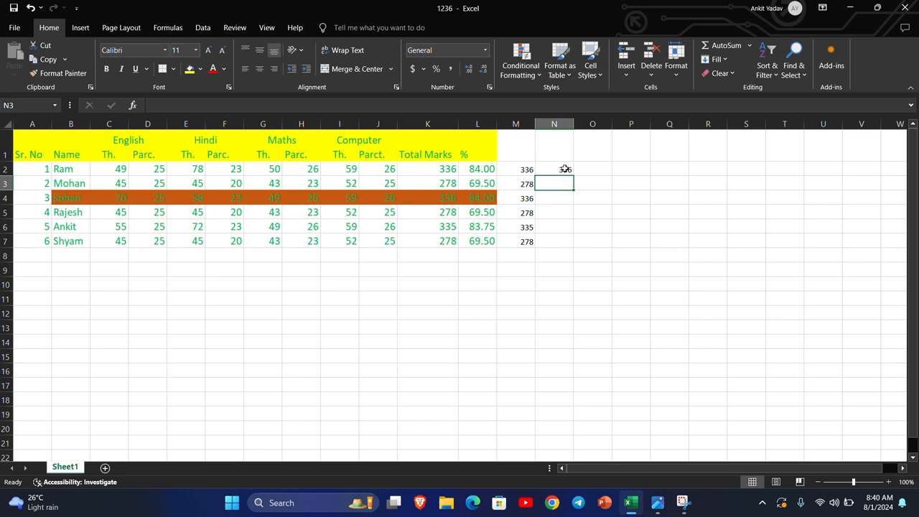
Step: Fill the row-locked formula from N2 down to N7 and check the copies in N3 and N4
{"action": "left_click", "coordinate": [565, 170]}
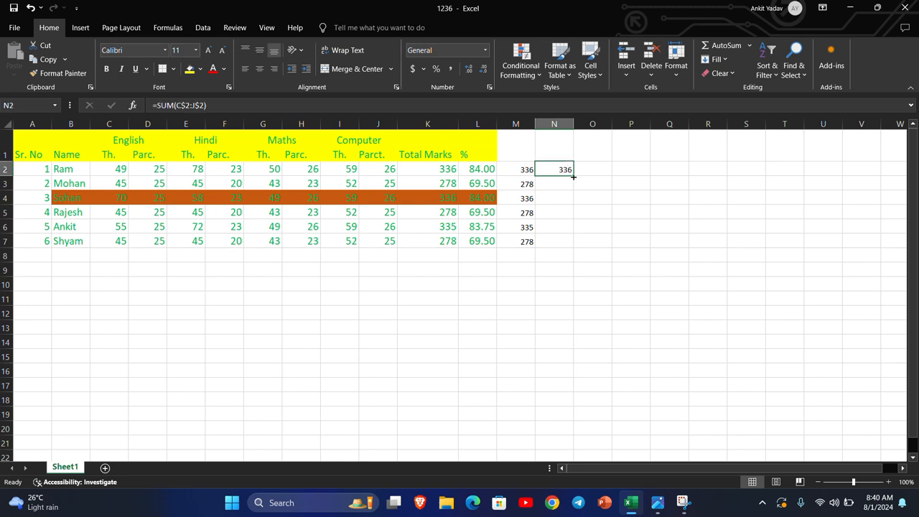
{"action": "left_click_drag", "start_coordinate": [573, 176], "coordinate": [567, 248]}
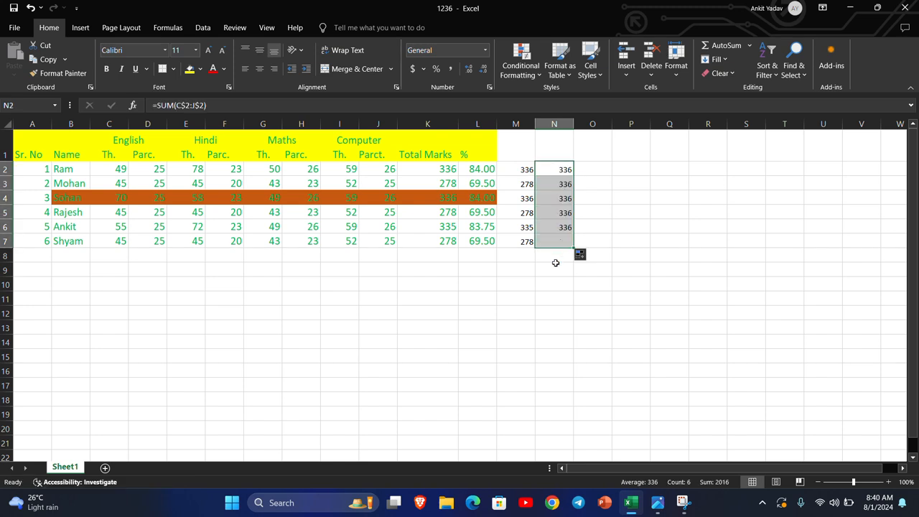
{"action": "left_click", "coordinate": [566, 181]}
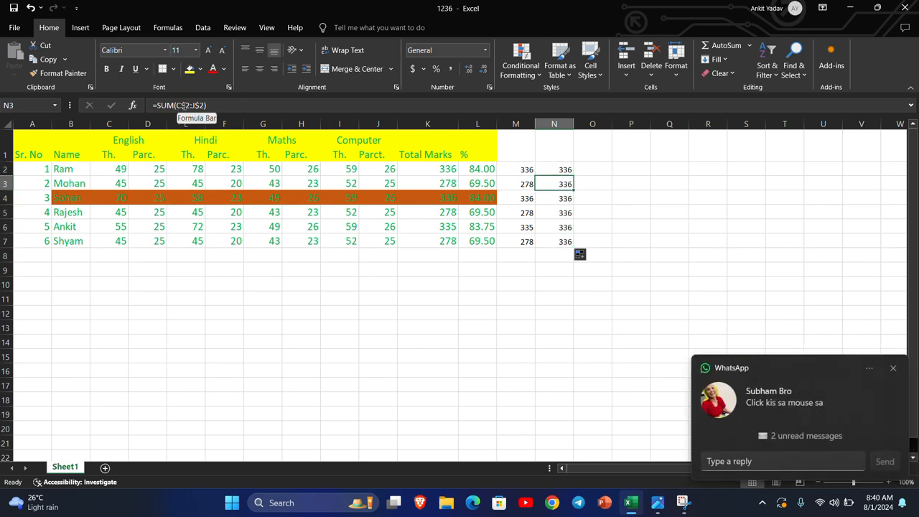
{"action": "left_click", "coordinate": [894, 368]}
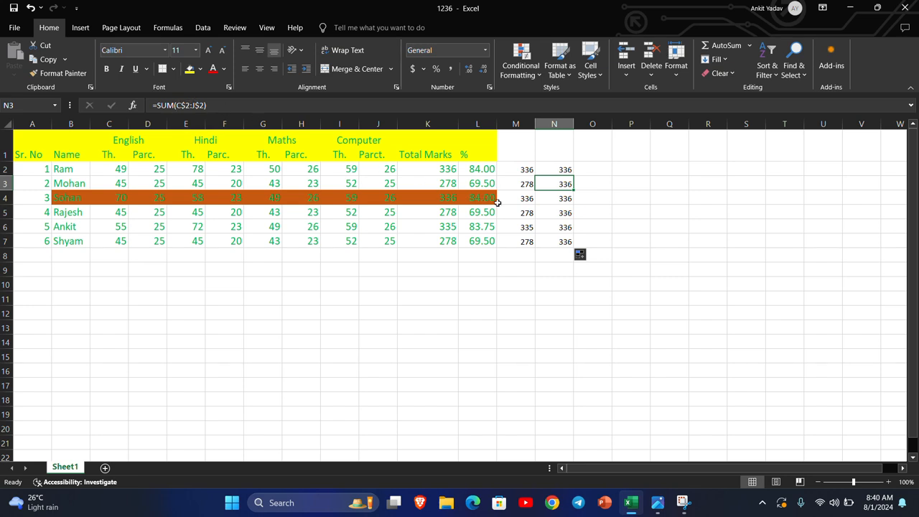
{"action": "left_click", "coordinate": [562, 199]}
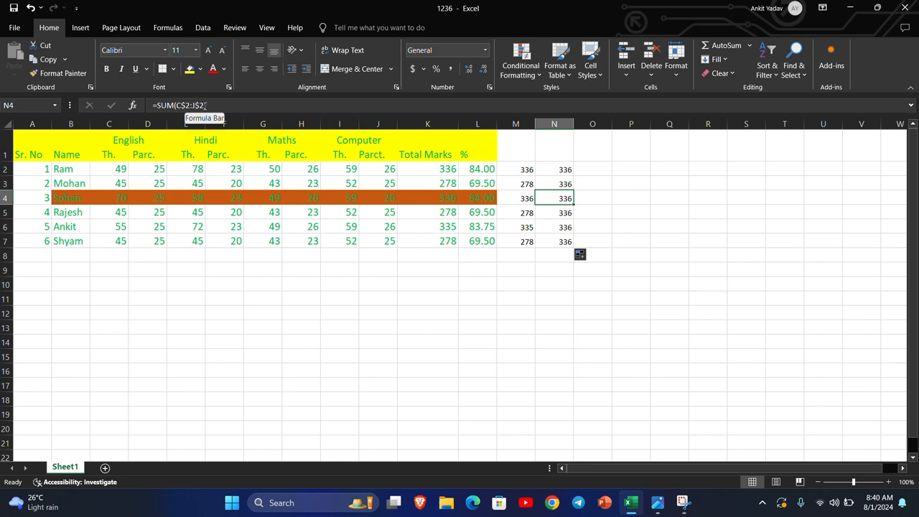
Step: Set the first student's English practical mark in D2 to 26 and compare the formulas in M2 and N3
{"action": "left_click", "coordinate": [156, 173]}
{"action": "type", "text": "26"}
{"action": "key", "text": "Return"}
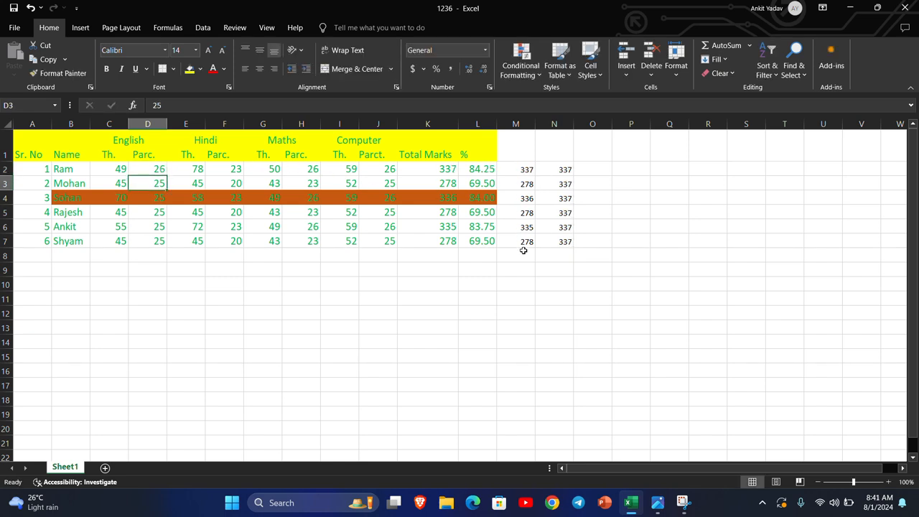
{"action": "left_click", "coordinate": [527, 170]}
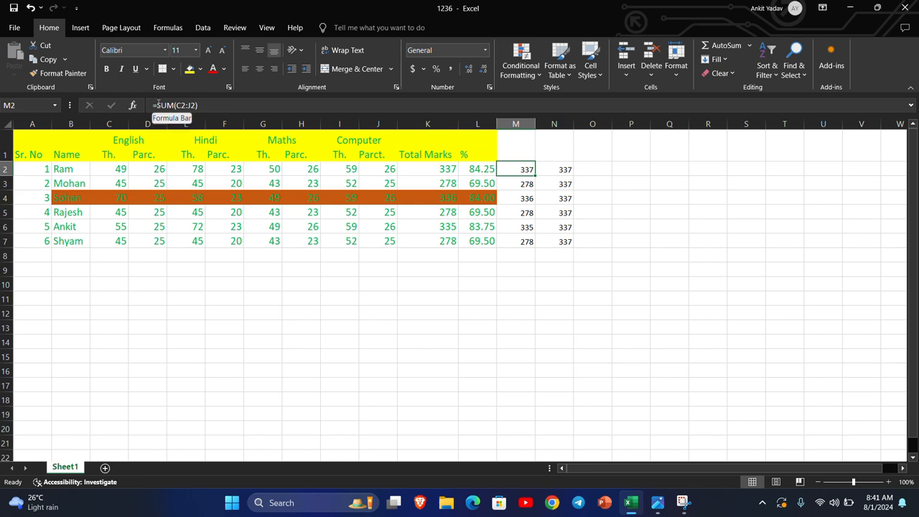
{"action": "left_click", "coordinate": [561, 184]}
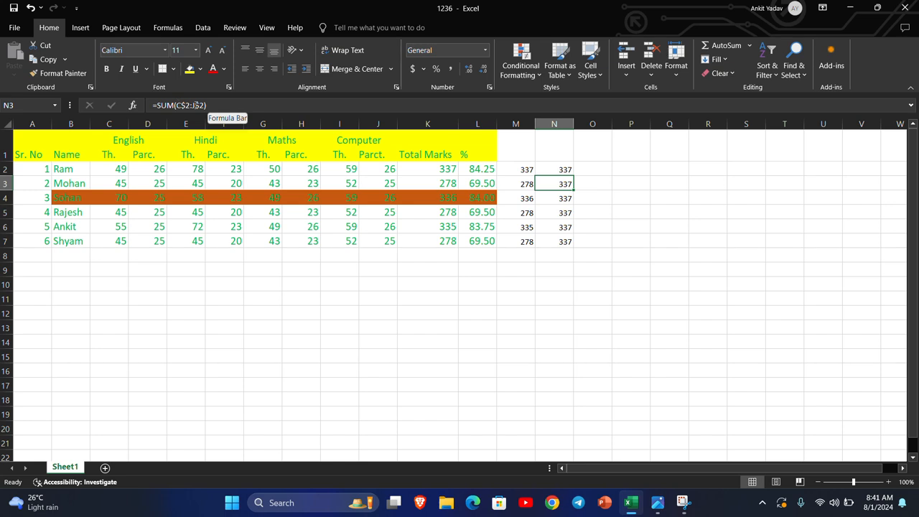
{"action": "left_click", "coordinate": [549, 278]}
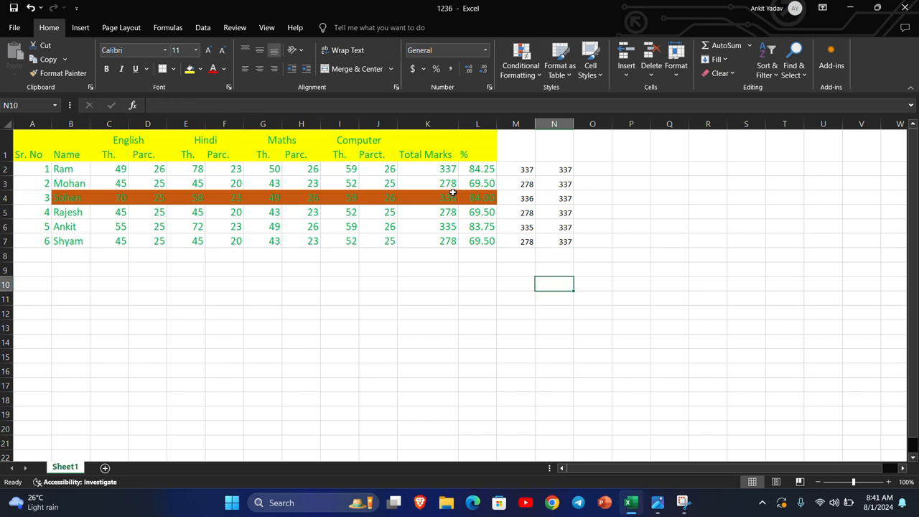
Step: Enter the formula =(M3-N3) in cell M10
{"action": "left_click", "coordinate": [503, 283]}
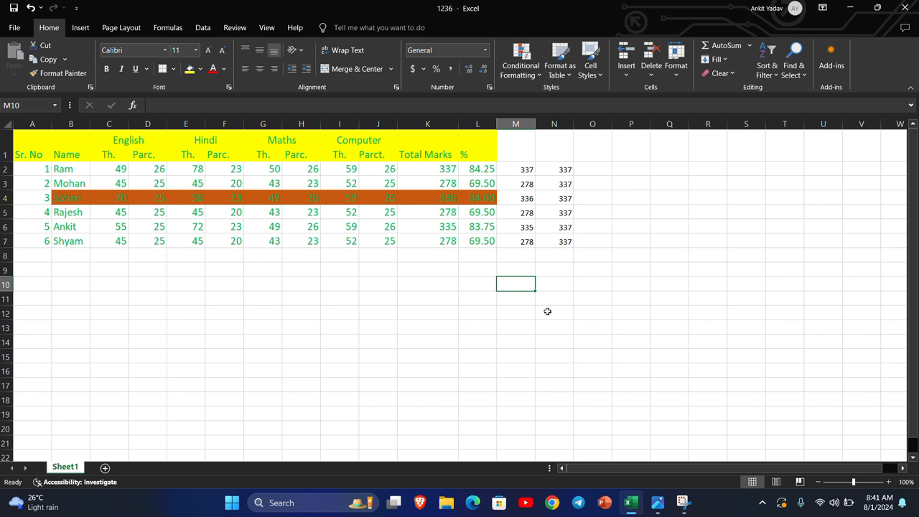
{"action": "type", "text": "=("}
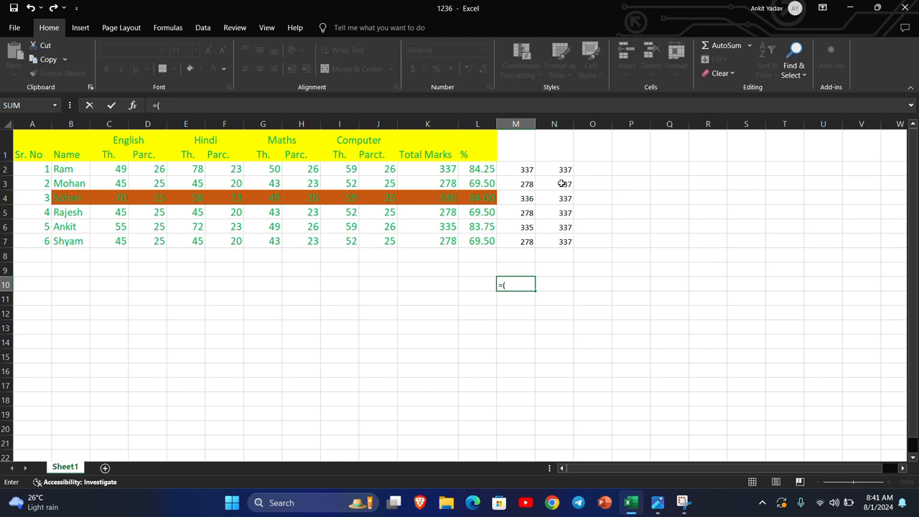
{"action": "type", "text": "m3"}
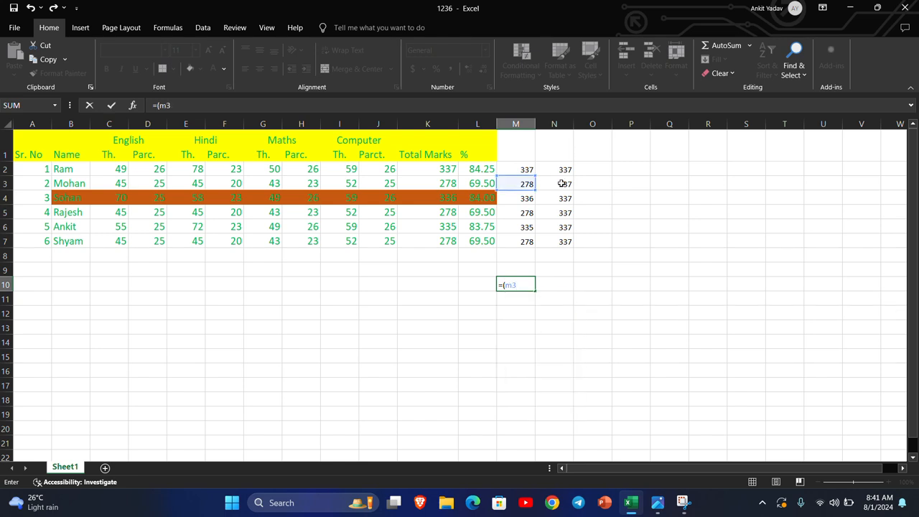
{"action": "type", "text": "-n"}
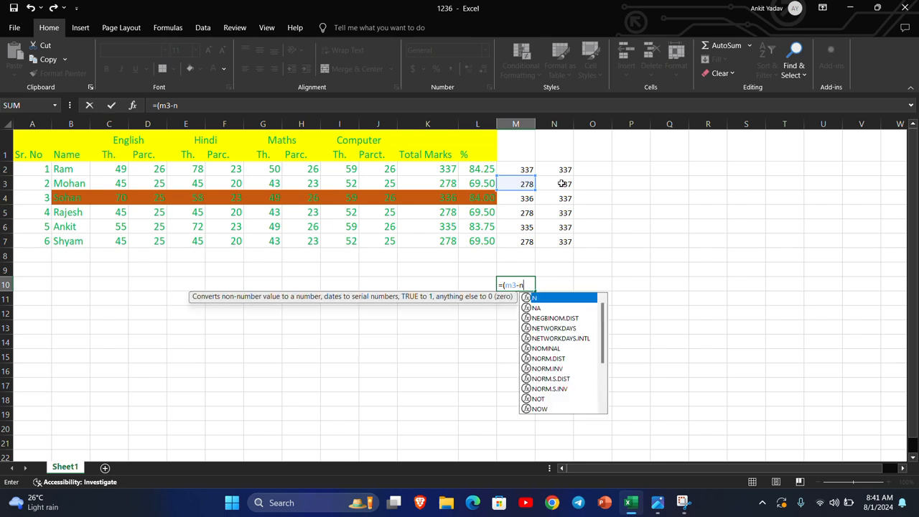
{"action": "type", "text": "3"}
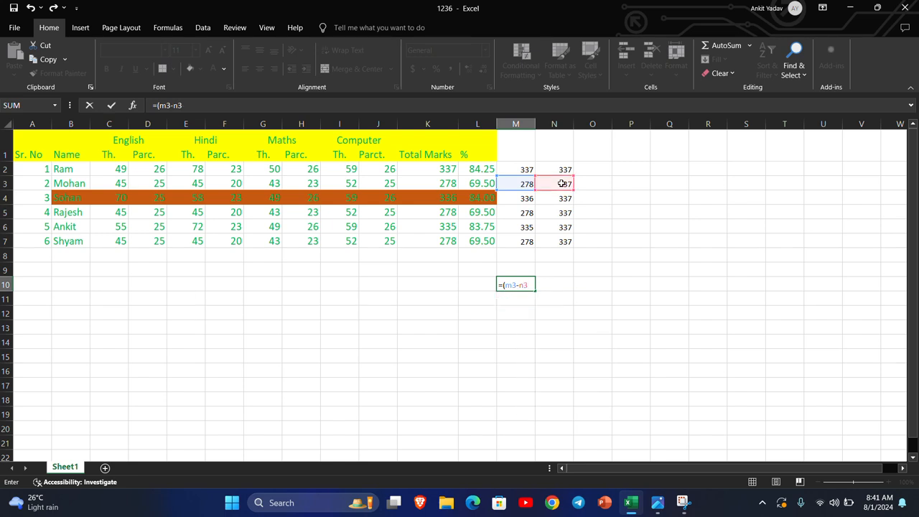
{"action": "type", "text": ")"}
{"action": "key", "text": "Return"}
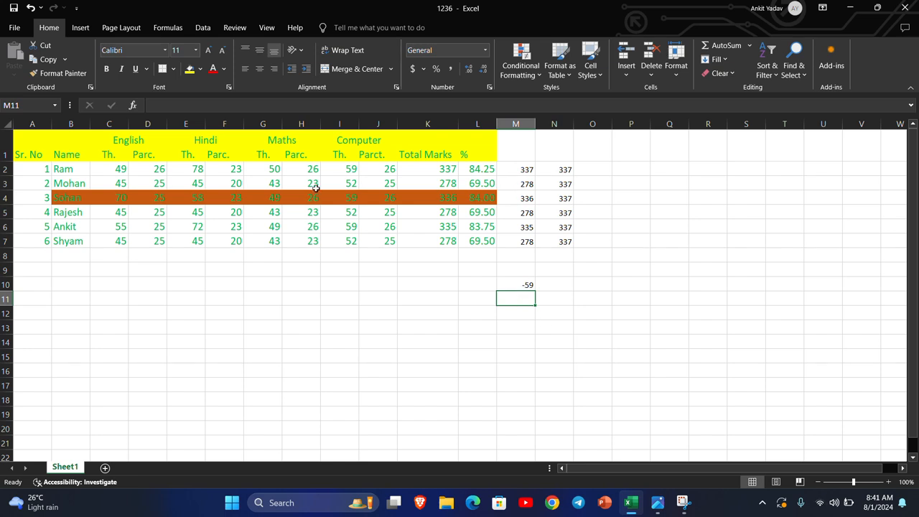
Step: Set the second student's English and Hindi theory marks in C3 and E3 to 78 and check the formula in M10
{"action": "left_click", "coordinate": [108, 184]}
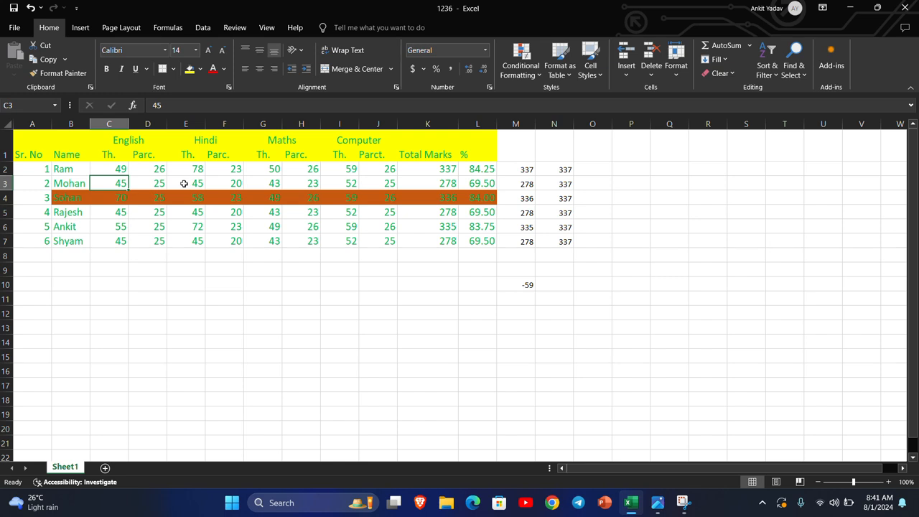
{"action": "type", "text": "78"}
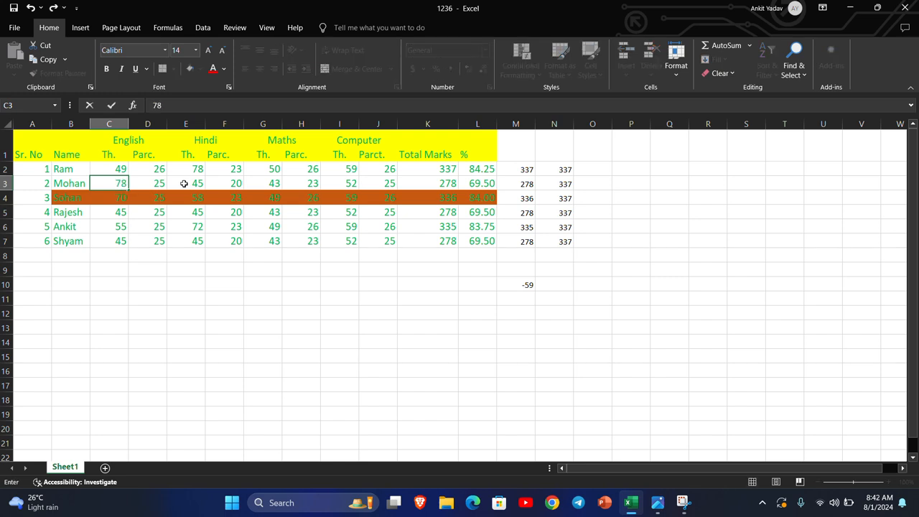
{"action": "key", "text": "Return"}
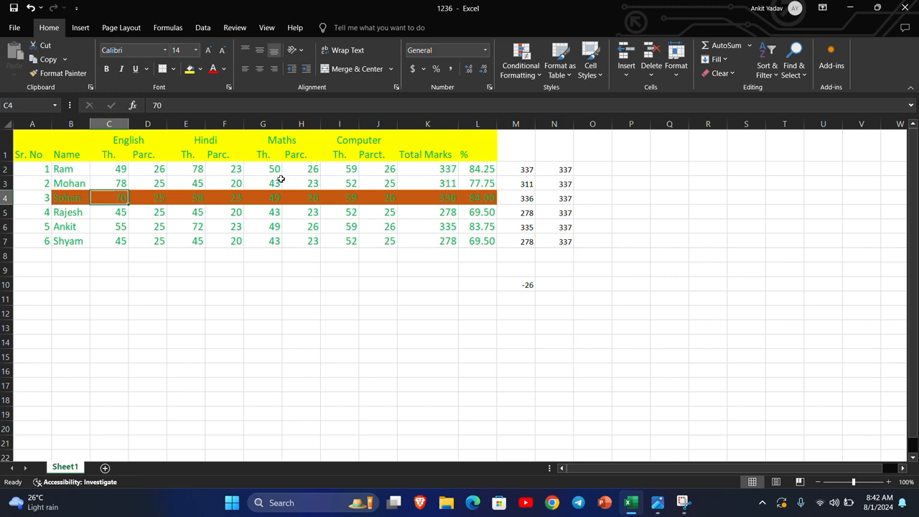
{"action": "left_click", "coordinate": [199, 185]}
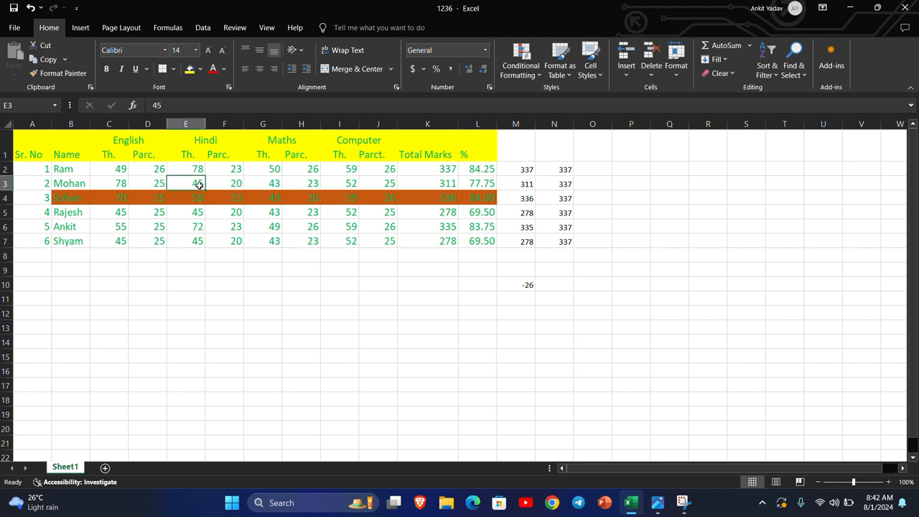
{"action": "type", "text": "78"}
{"action": "key", "text": "Return"}
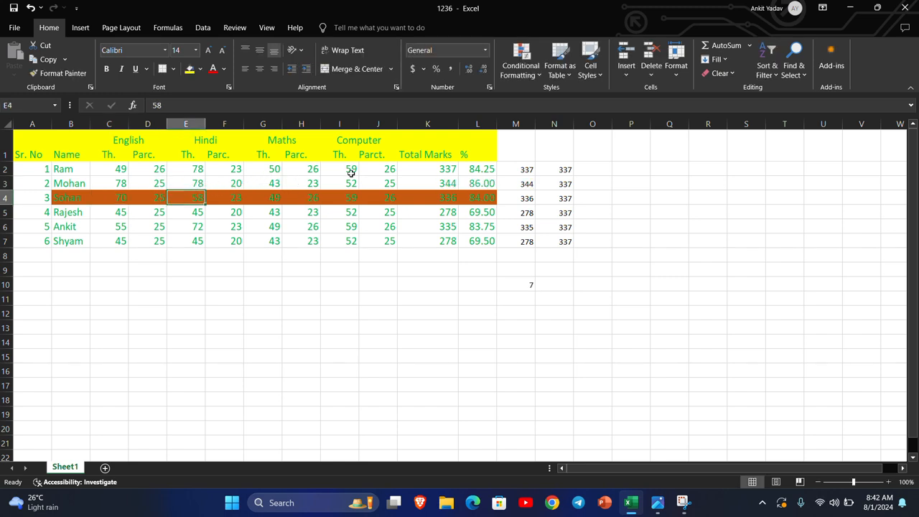
{"action": "left_click", "coordinate": [529, 285]}
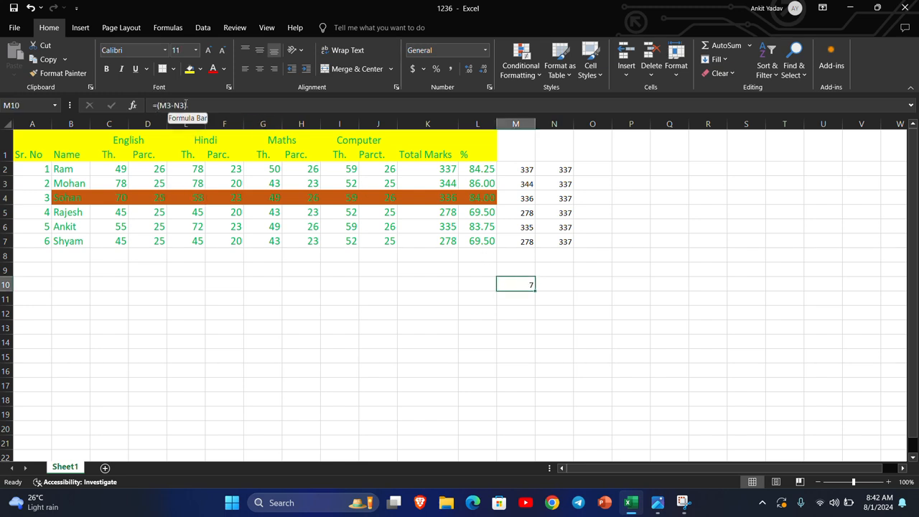
Step: Enter the formula =(K2/M10) in cell M11 and check it
{"action": "left_click", "coordinate": [520, 300]}
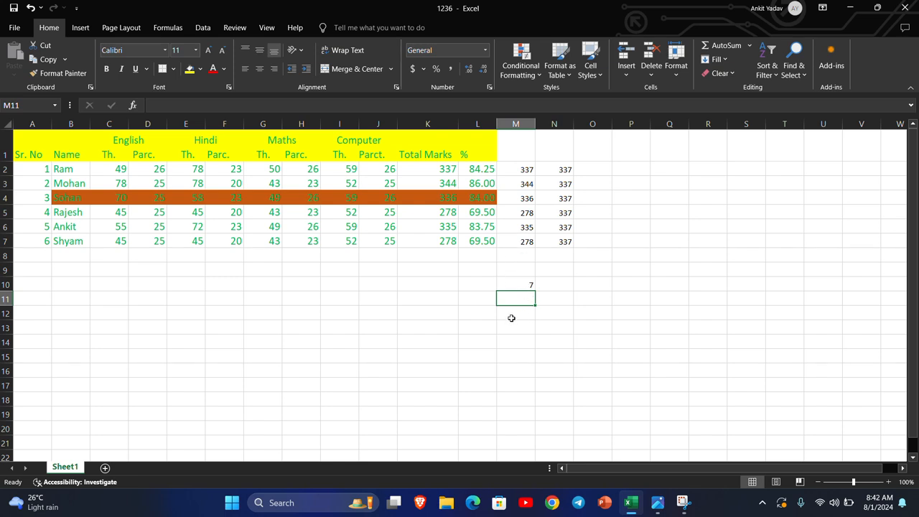
{"action": "type", "text": "=("}
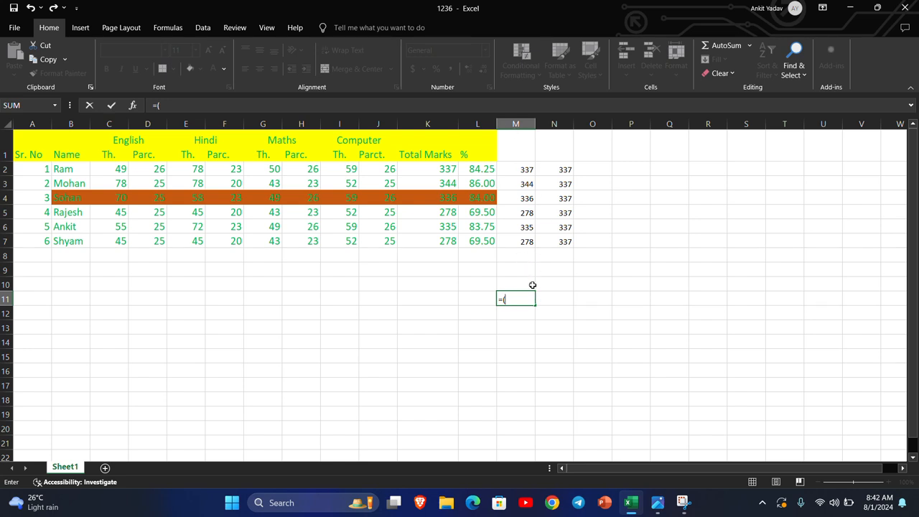
{"action": "type", "text": "k"}
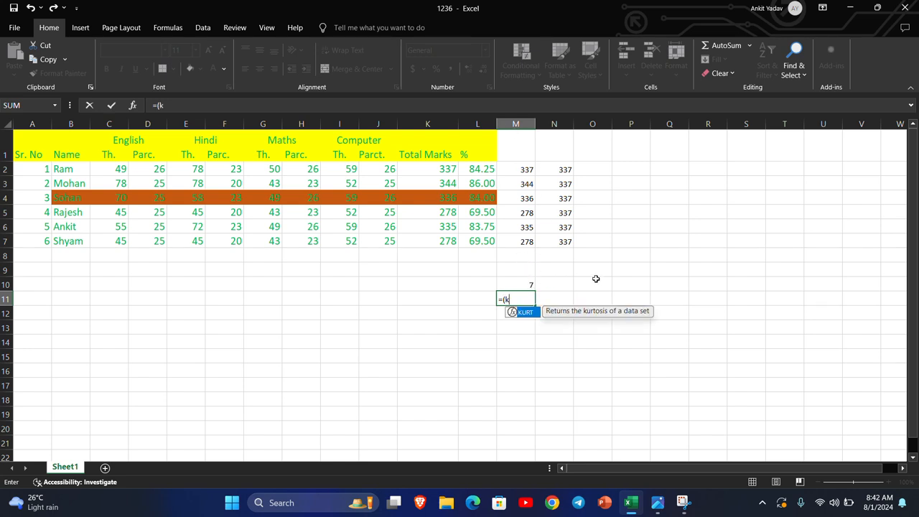
{"action": "type", "text": "2/"}
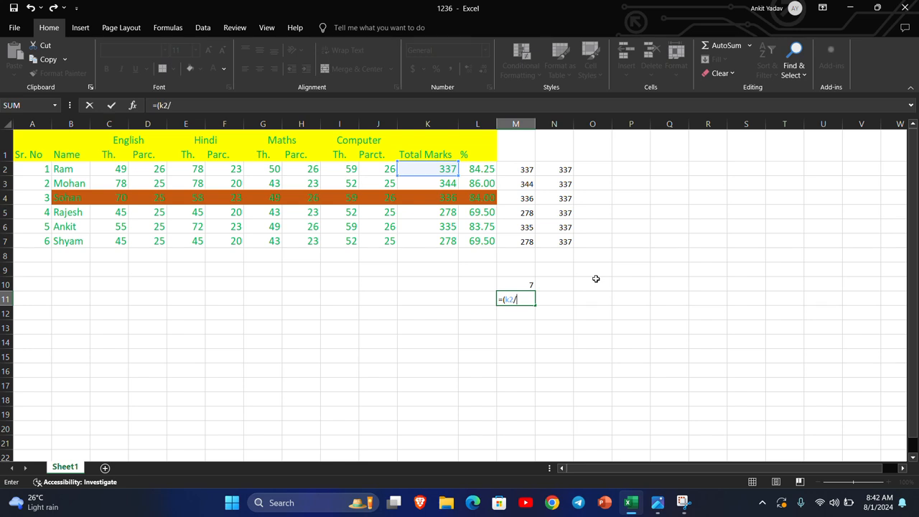
{"action": "type", "text": "m 7"}
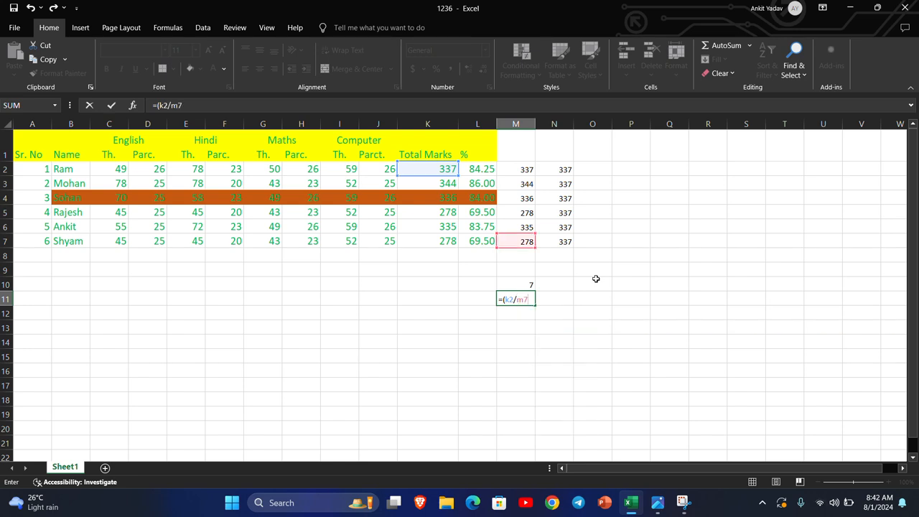
{"action": "key", "text": "BackSpace"}
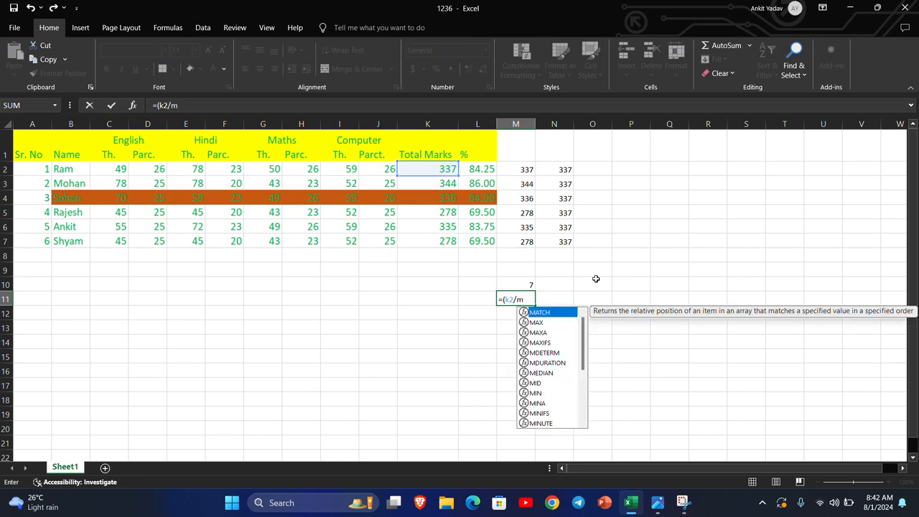
{"action": "type", "text": "10"}
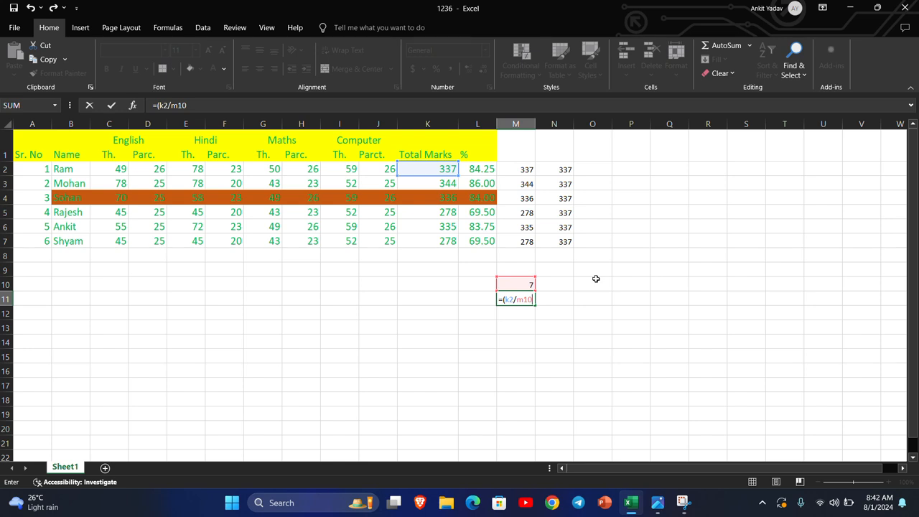
{"action": "type", "text": ")"}
{"action": "key", "text": "Return"}
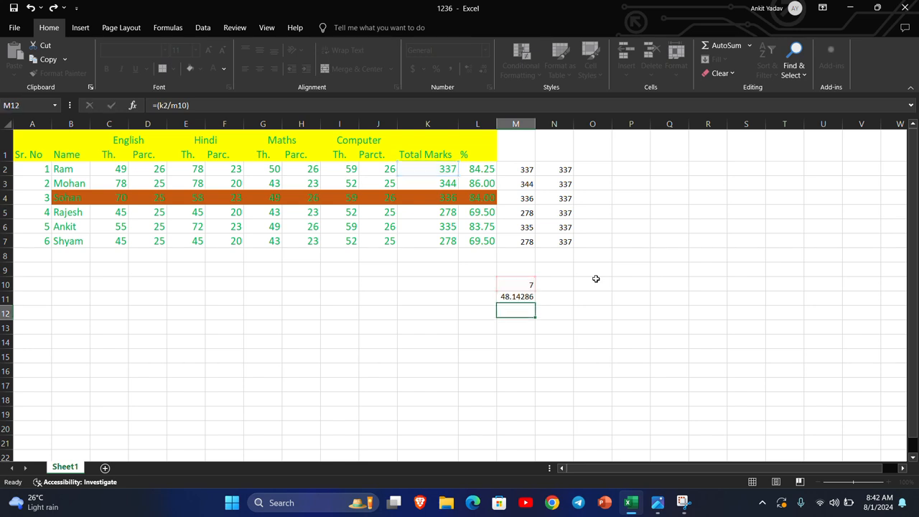
{"action": "left_click", "coordinate": [524, 301]}
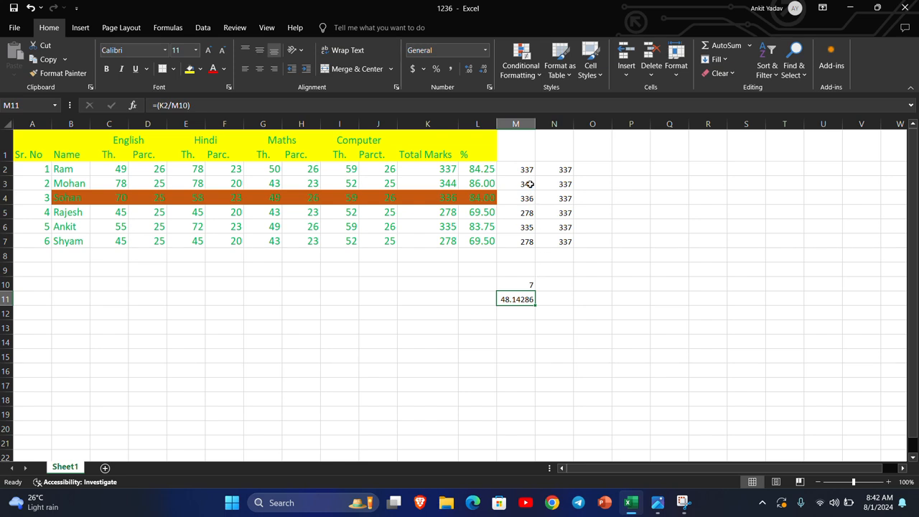
Step: Enter the formula =(K2*M10) in cell N11 and inspect the percentage formula in L2
{"action": "left_click", "coordinate": [566, 300]}
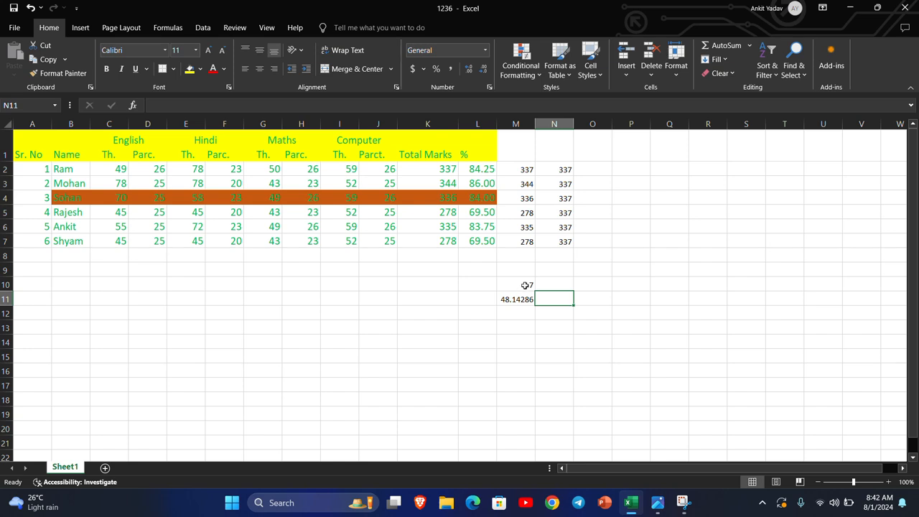
{"action": "type", "text": "=("}
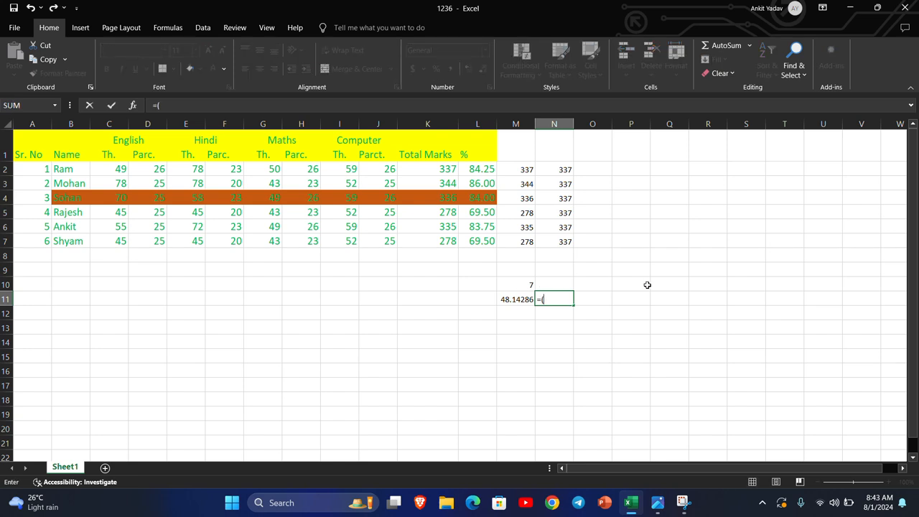
{"action": "type", "text": "c2"}
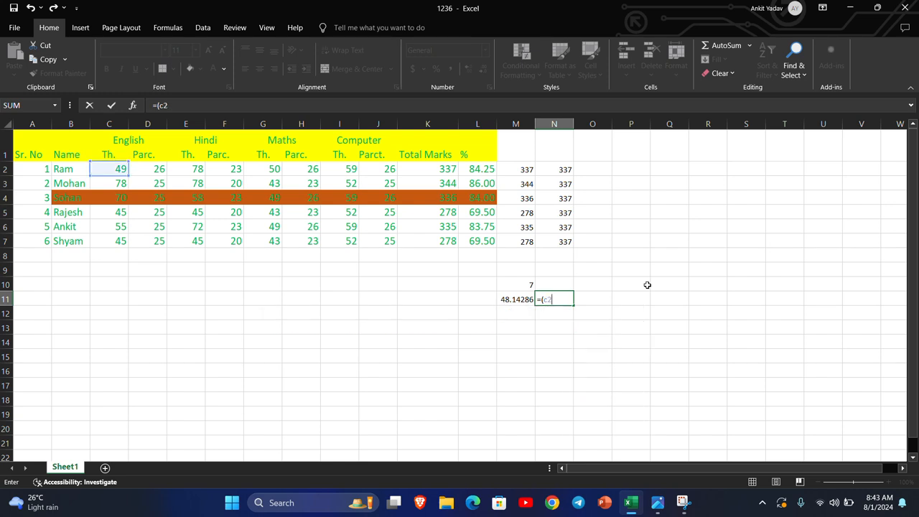
{"action": "key", "text": "BackSpace"}
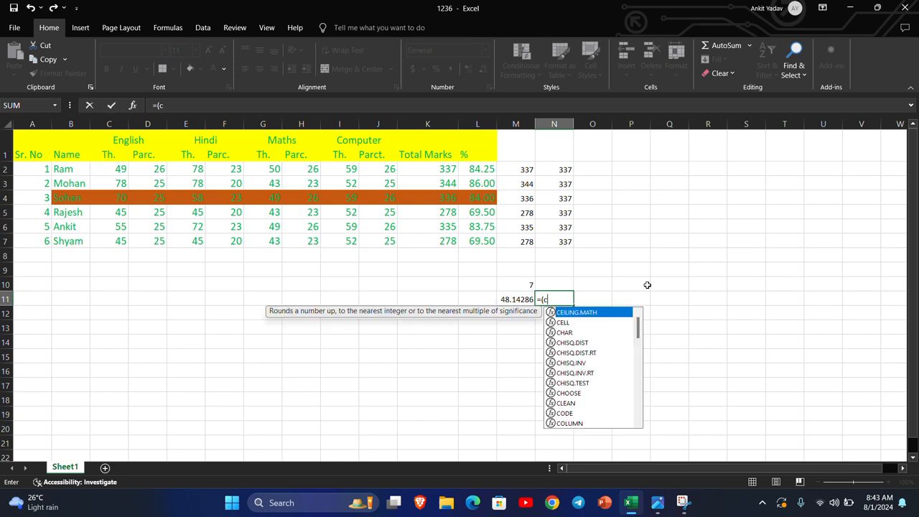
{"action": "key", "text": "BackSpace"}
{"action": "type", "text": "k2"}
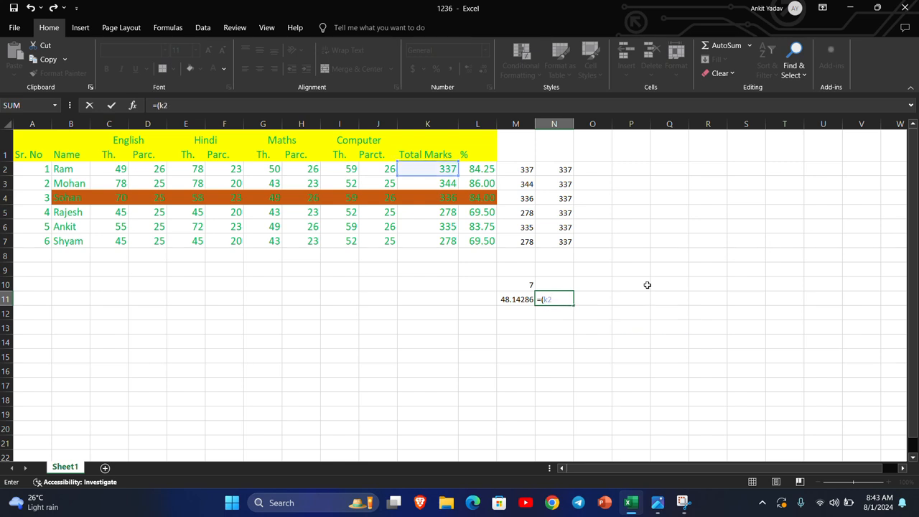
{"action": "type", "text": "*"}
{"action": "type", "text": "m10)"}
{"action": "key", "text": "Return"}
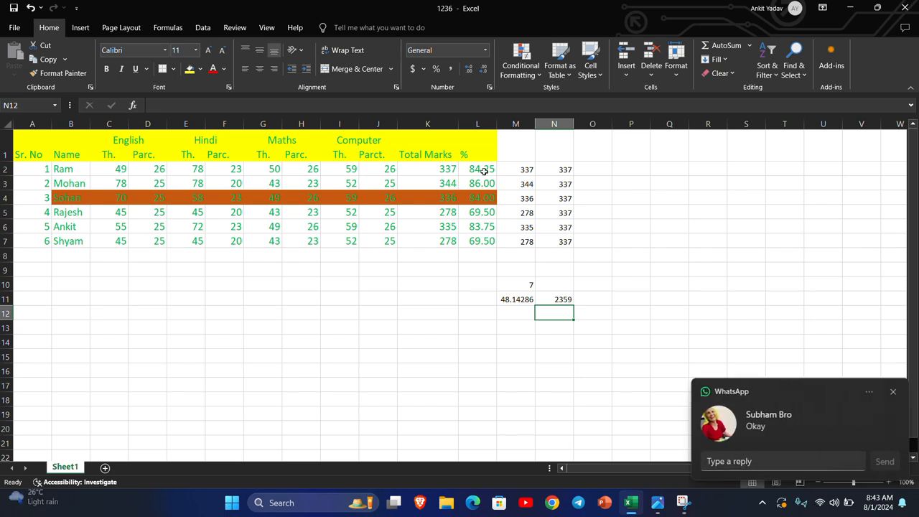
{"action": "left_click", "coordinate": [893, 393]}
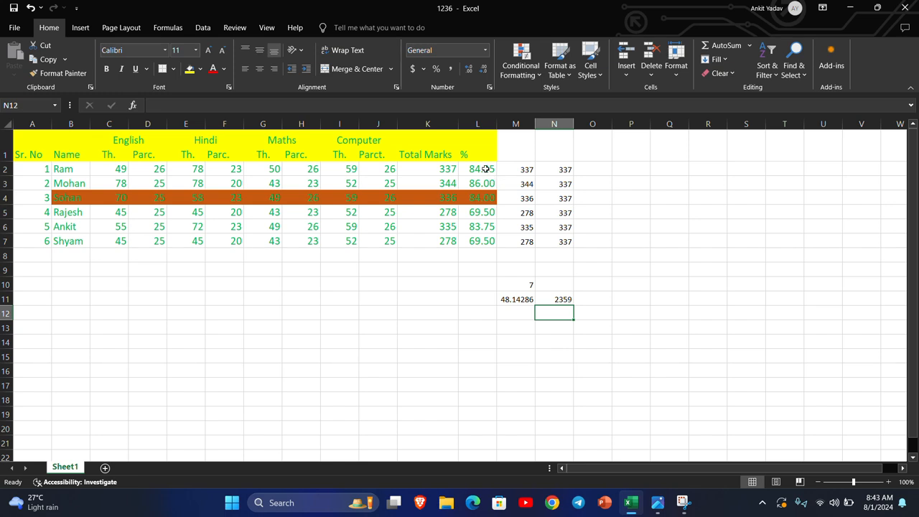
{"action": "left_click", "coordinate": [485, 170]}
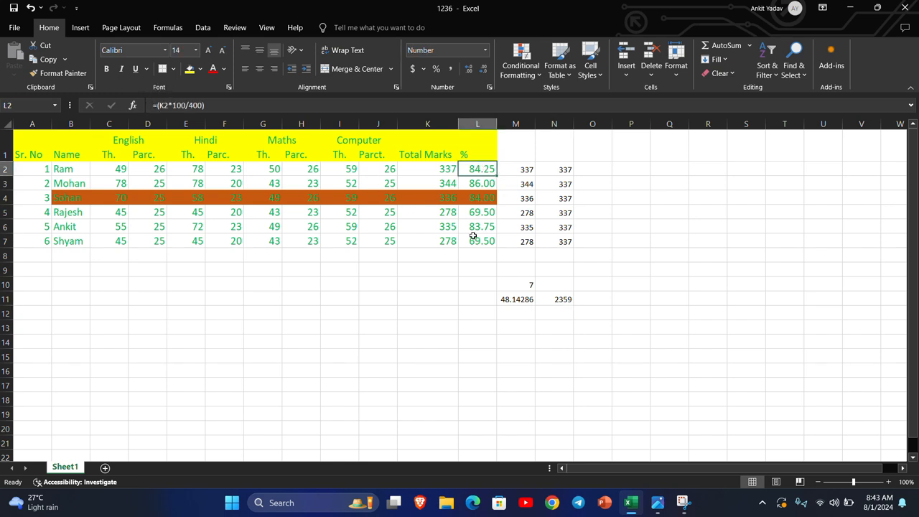
Step: Apply a Less Than 40 highlight rule with Light Red Fill with Dark Red Text to cell K10
{"action": "left_click", "coordinate": [431, 283]}
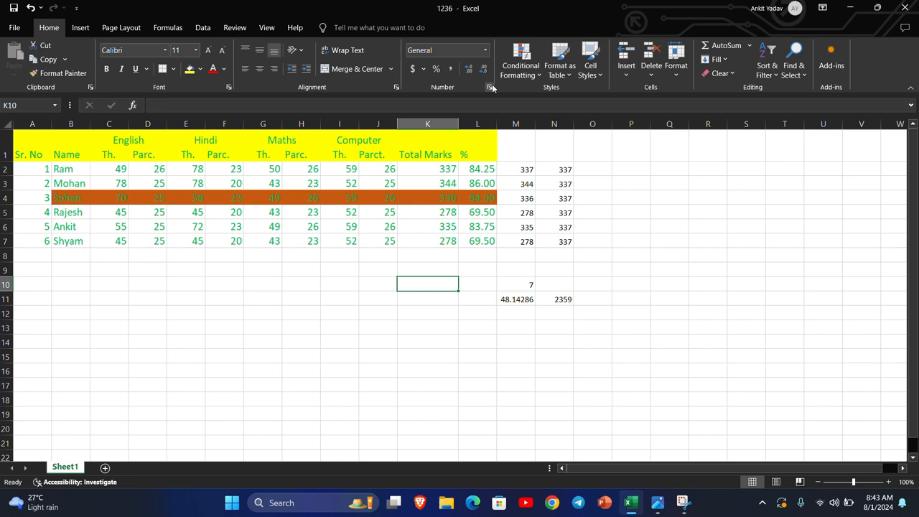
{"action": "left_click", "coordinate": [537, 75]}
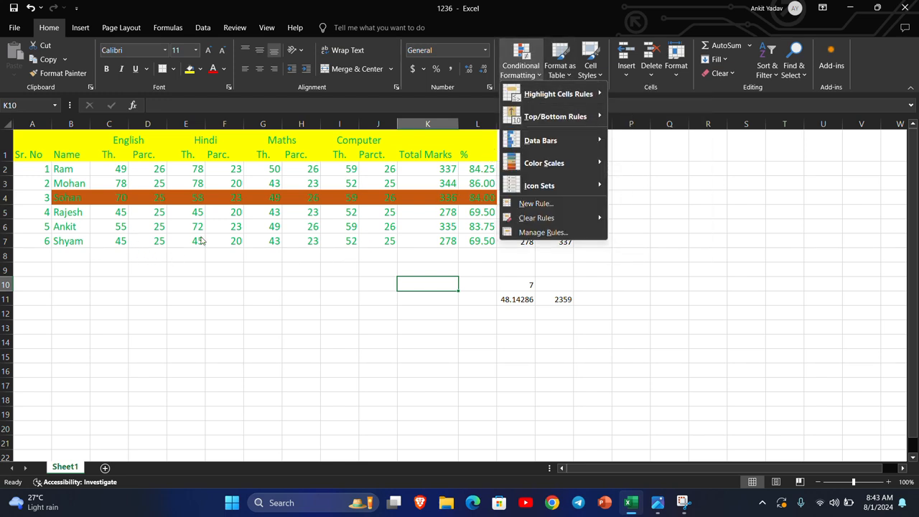
{"action": "left_click", "coordinate": [185, 219]}
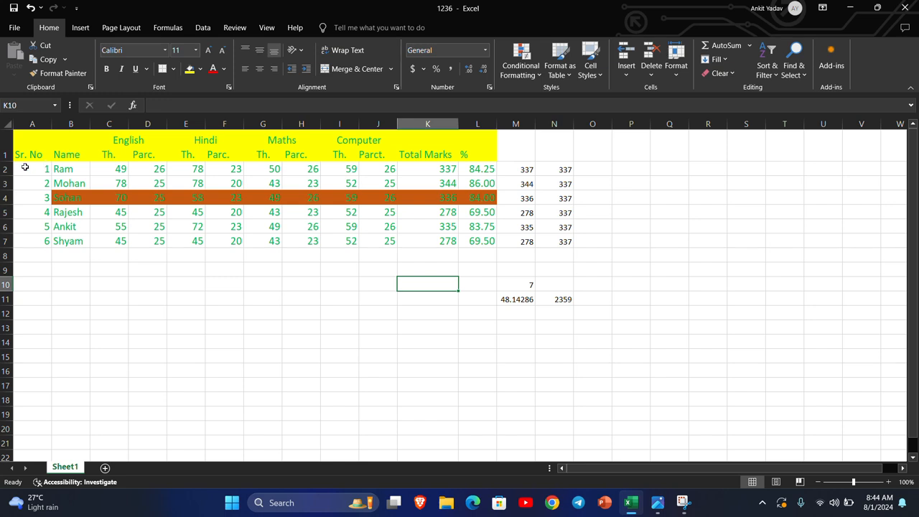
{"action": "left_click", "coordinate": [540, 81]}
{"action": "mouse_move", "coordinate": [553, 93]}
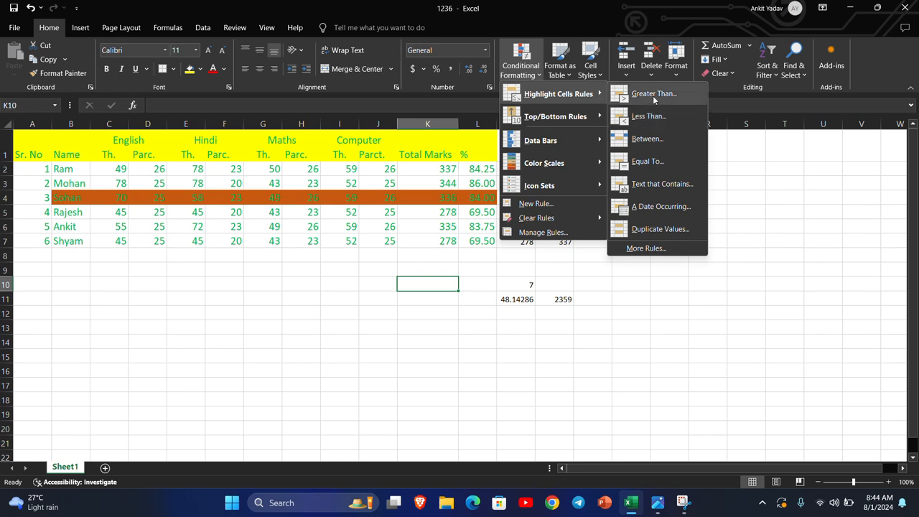
{"action": "left_click", "coordinate": [646, 117]}
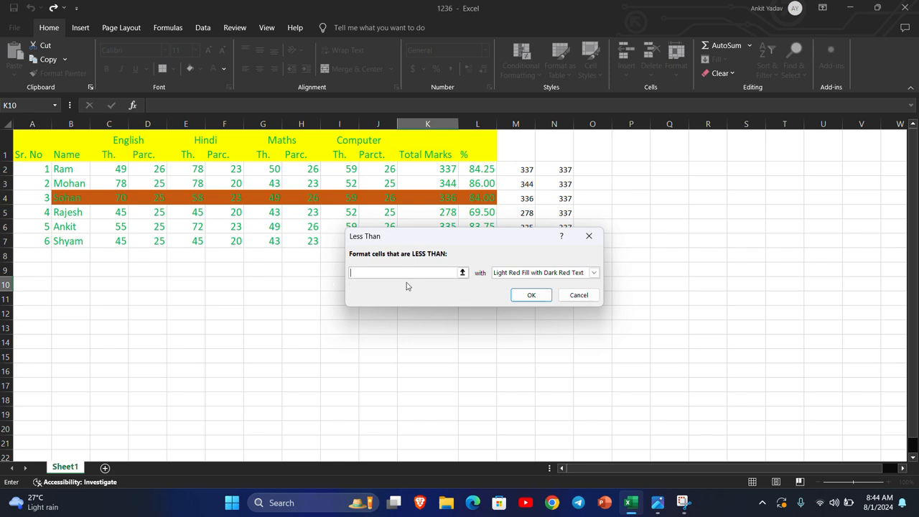
{"action": "left_click_drag", "start_coordinate": [473, 235], "coordinate": [548, 270]}
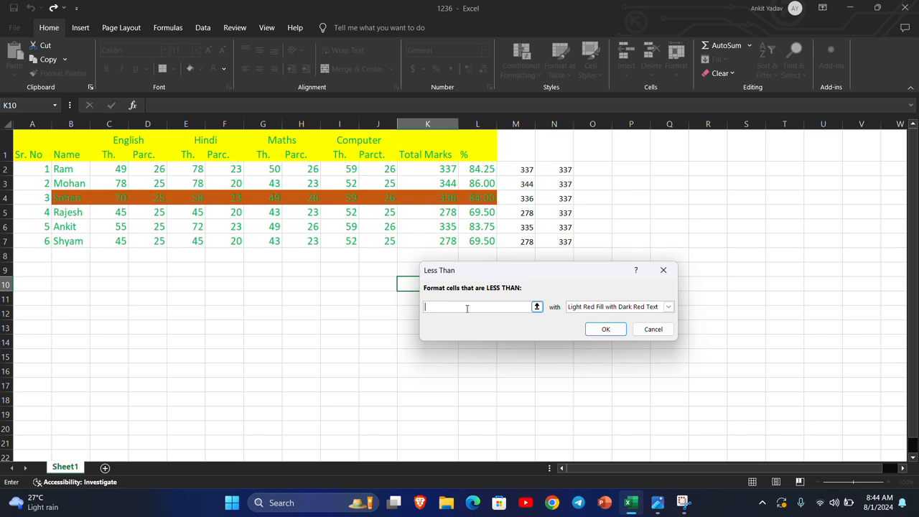
{"action": "type", "text": "0"}
{"action": "left_click", "coordinate": [605, 329]}
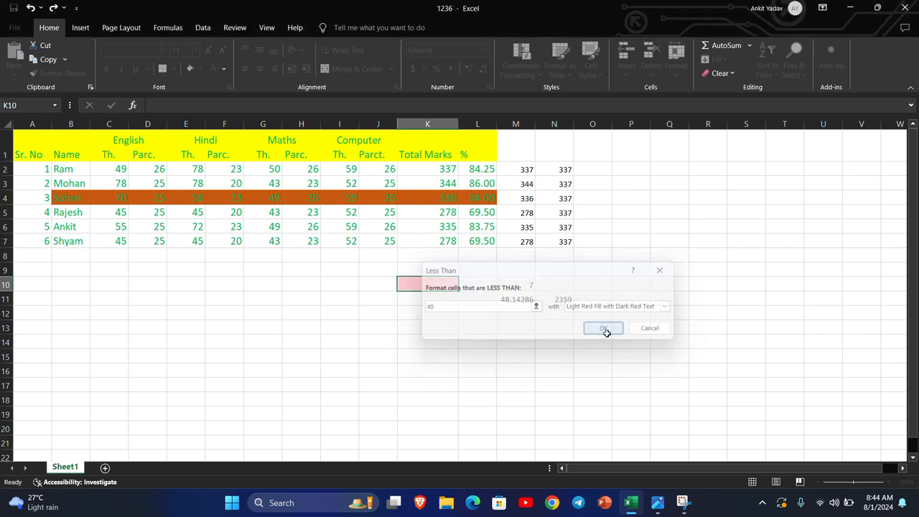
{"action": "left_click", "coordinate": [410, 308]}
Step: Try a Less Than 45 highlight rule with Yellow Fill with Dark Yellow Text on A1:N7, and cancel it
{"action": "left_click_drag", "start_coordinate": [27, 148], "coordinate": [566, 244]}
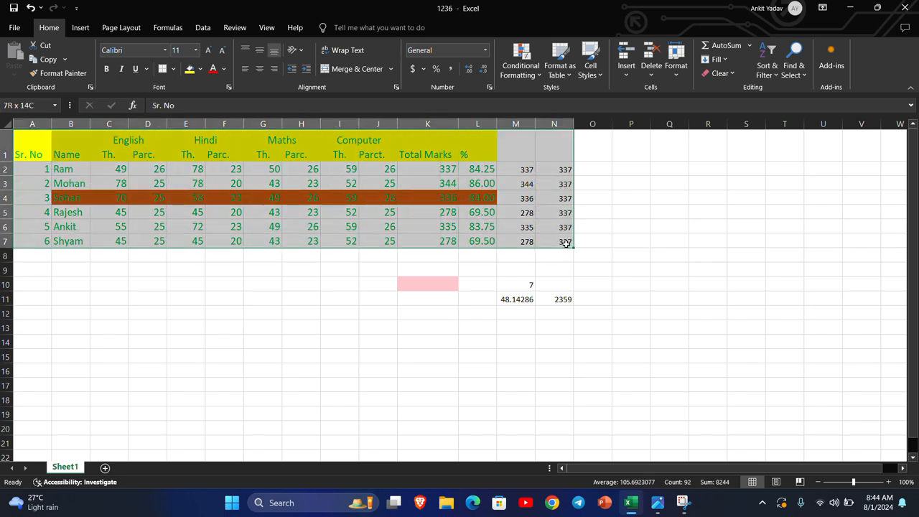
{"action": "left_click", "coordinate": [522, 72]}
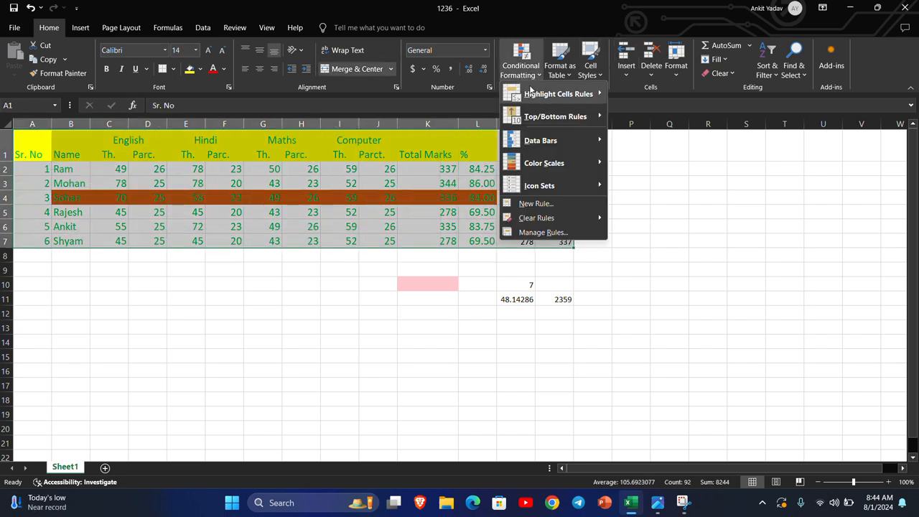
{"action": "mouse_move", "coordinate": [557, 94]}
{"action": "left_click", "coordinate": [648, 117]}
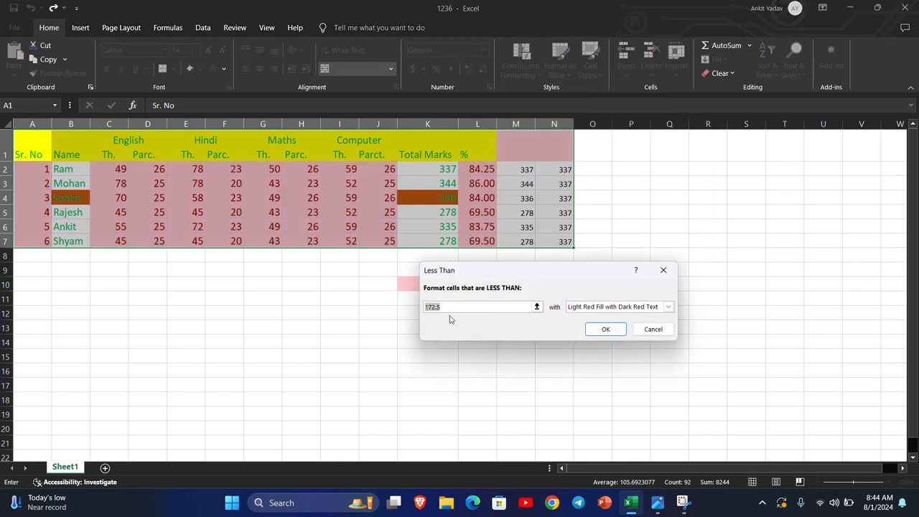
{"action": "type", "text": "45"}
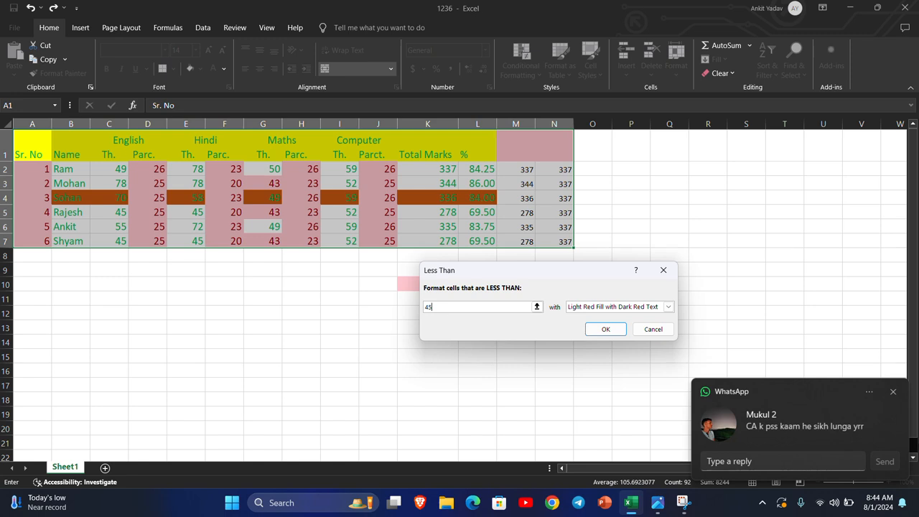
{"action": "left_click", "coordinate": [893, 392]}
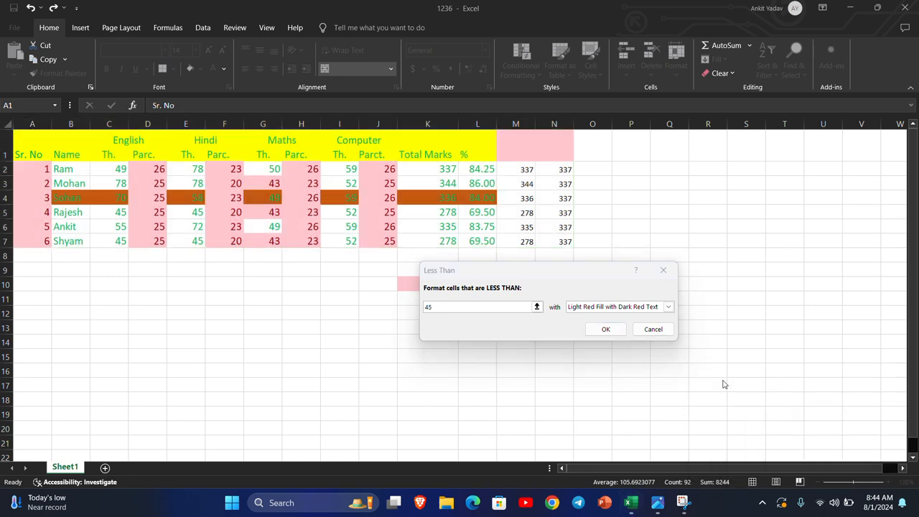
{"action": "left_click", "coordinate": [668, 307]}
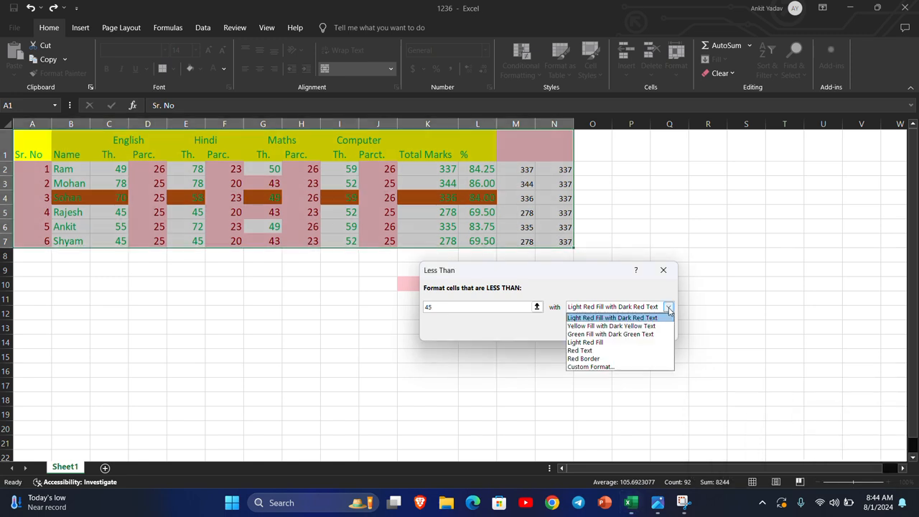
{"action": "left_click", "coordinate": [637, 327]}
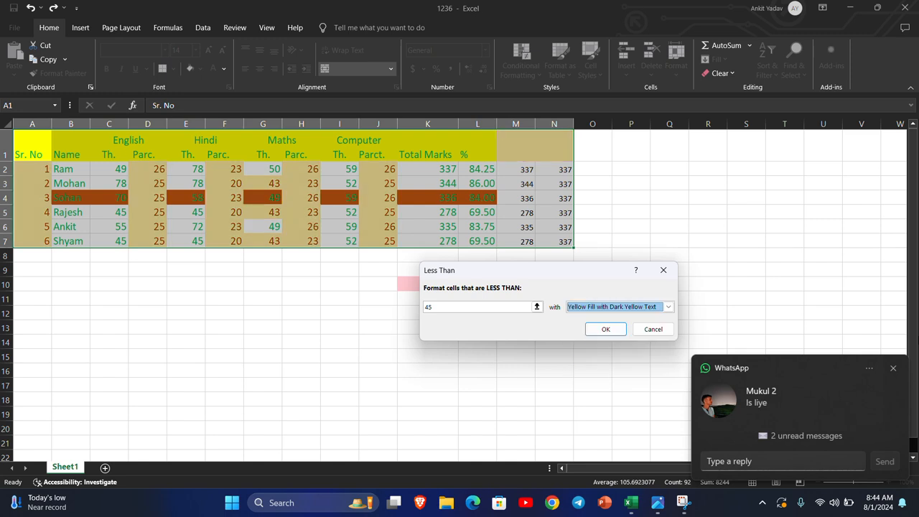
{"action": "left_click", "coordinate": [895, 367]}
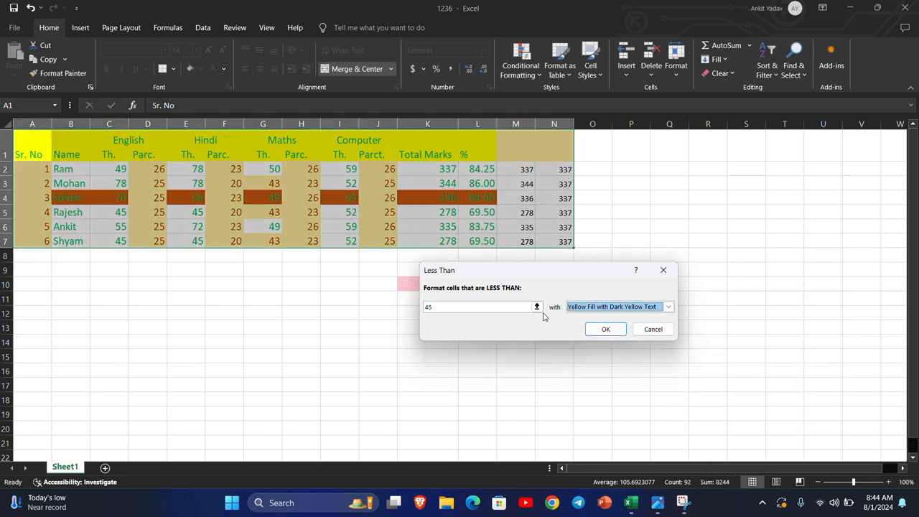
{"action": "left_click", "coordinate": [653, 329]}
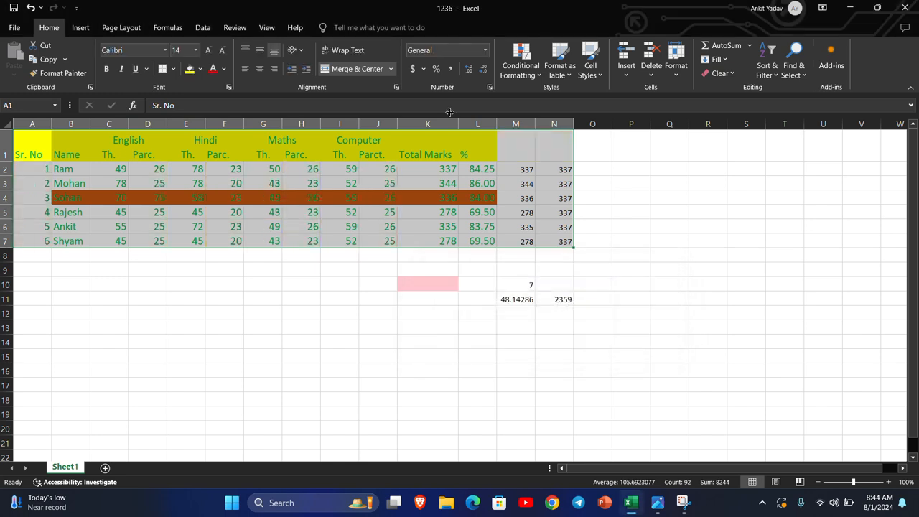
Step: Try a Greater Than 25 highlight rule with Yellow Fill with Dark Yellow Text on A1:N7, and cancel it
{"action": "left_click", "coordinate": [543, 79]}
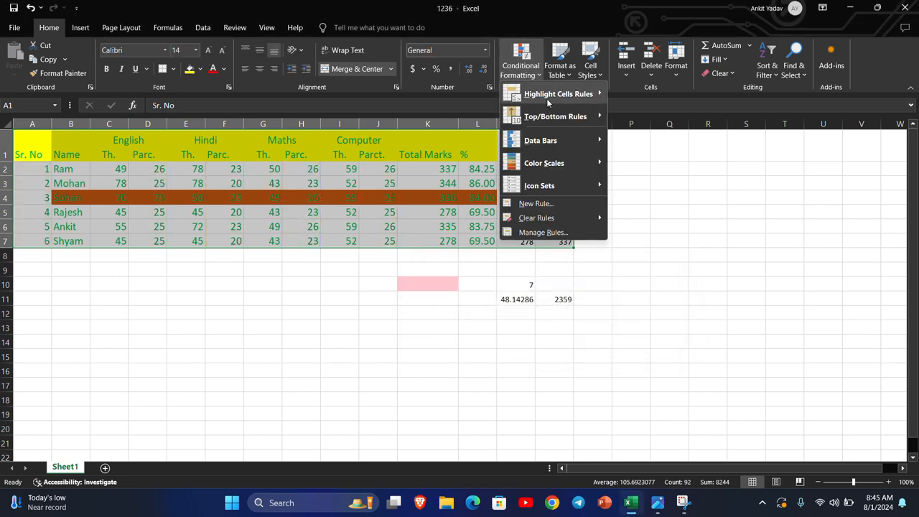
{"action": "mouse_move", "coordinate": [547, 98]}
{"action": "left_click", "coordinate": [655, 95]}
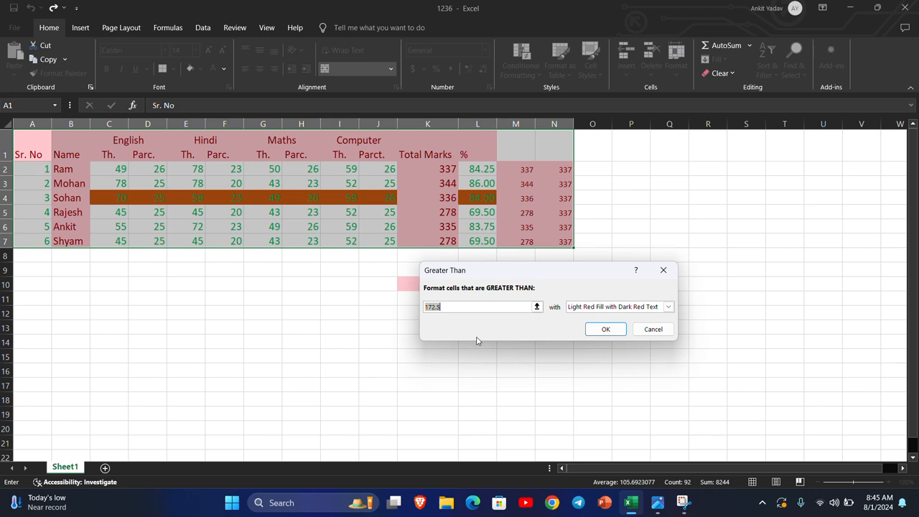
{"action": "type", "text": "25"}
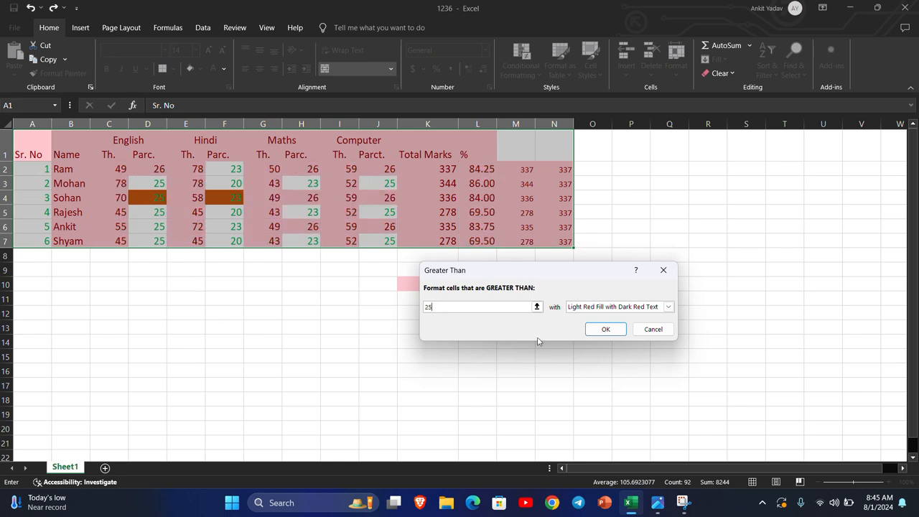
{"action": "left_click", "coordinate": [654, 307]}
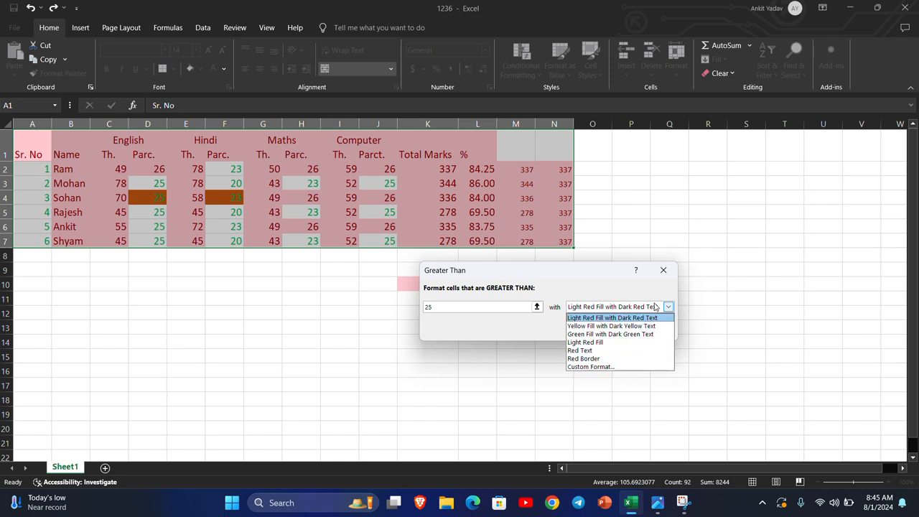
{"action": "left_click", "coordinate": [611, 326]}
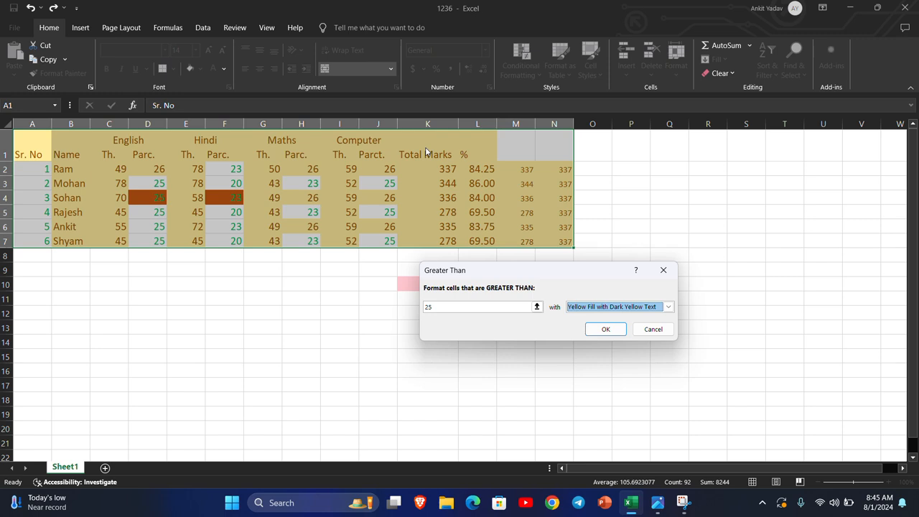
{"action": "left_click", "coordinate": [660, 329]}
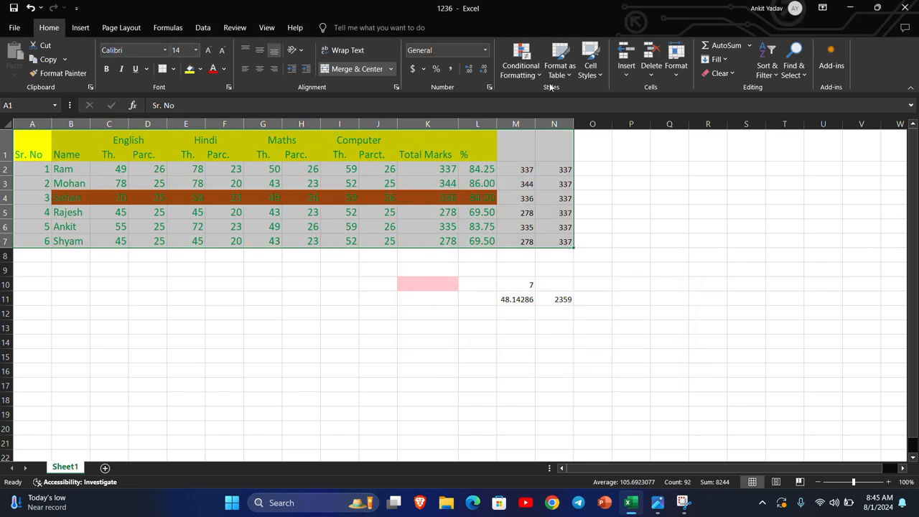
Step: Preview the conditional formatting icon sets, such as 5 Arrows (Colored), and the color scales on A1:N7
{"action": "left_click", "coordinate": [522, 63]}
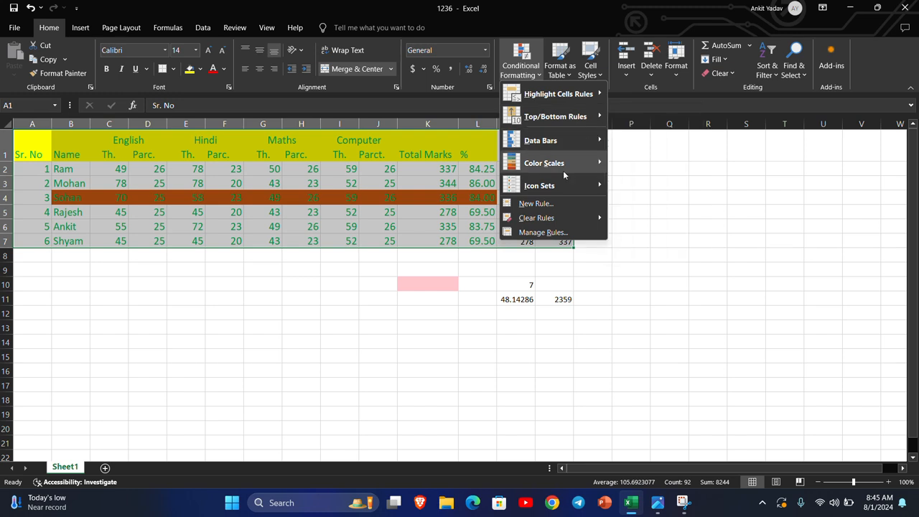
{"action": "mouse_move", "coordinate": [586, 138]}
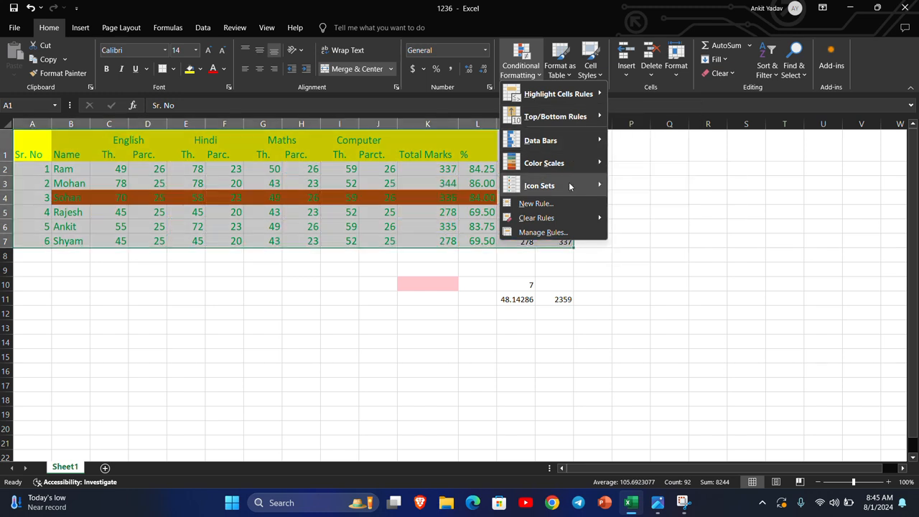
{"action": "mouse_move", "coordinate": [582, 186]}
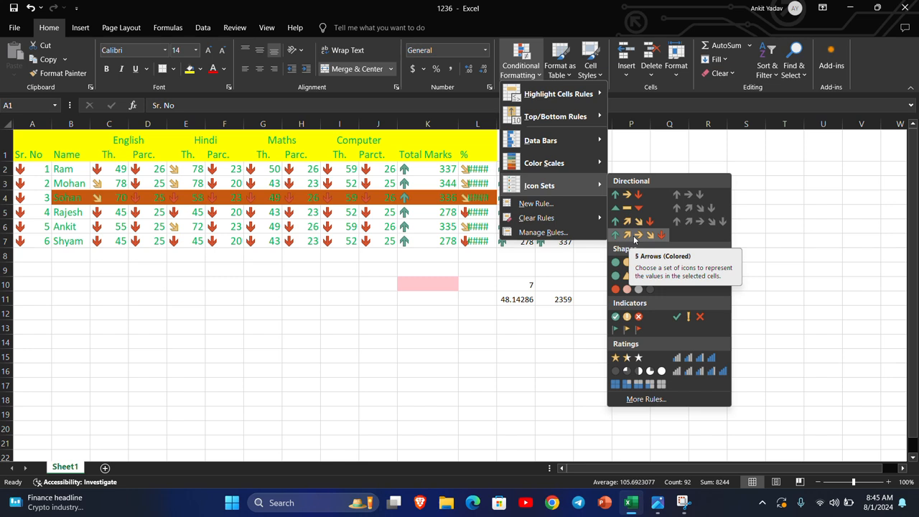
{"action": "mouse_move", "coordinate": [581, 166]}
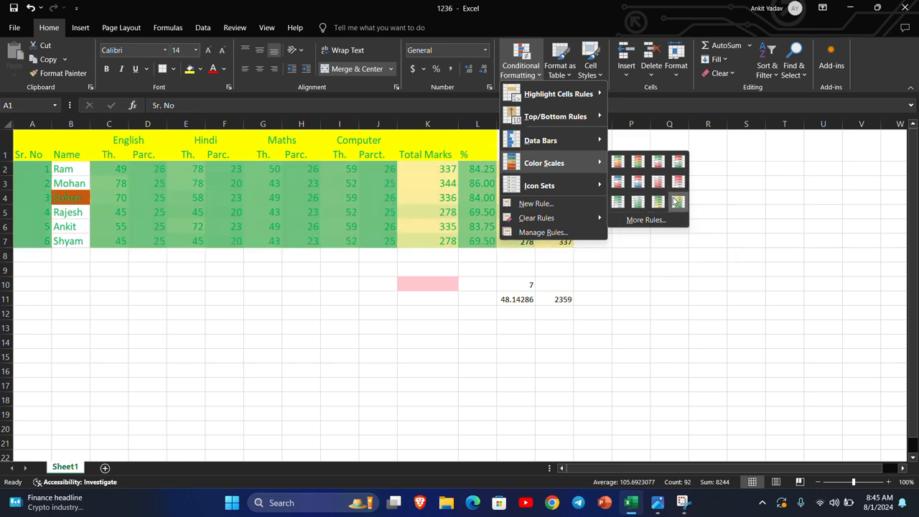
{"action": "mouse_move", "coordinate": [582, 116]}
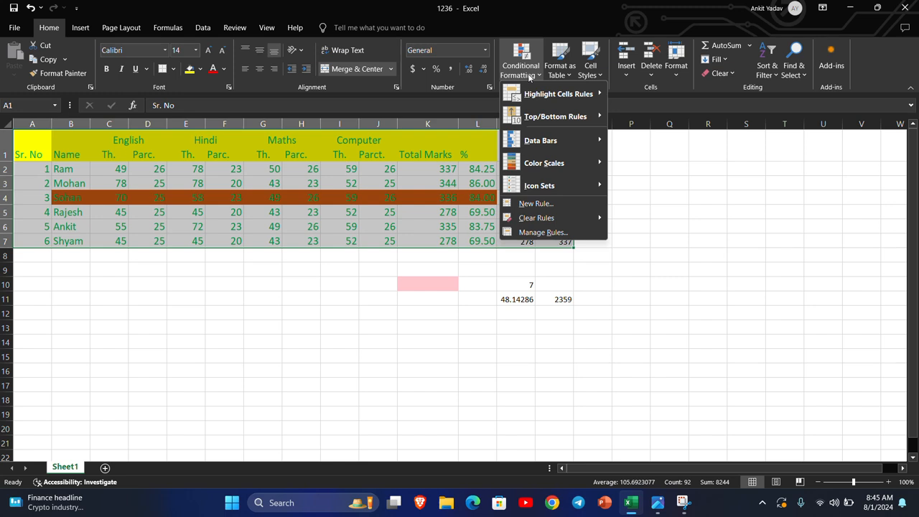
Step: Try formatting A1:N7 as a table with a gold style from the Medium group, and undo it
{"action": "left_click", "coordinate": [568, 74]}
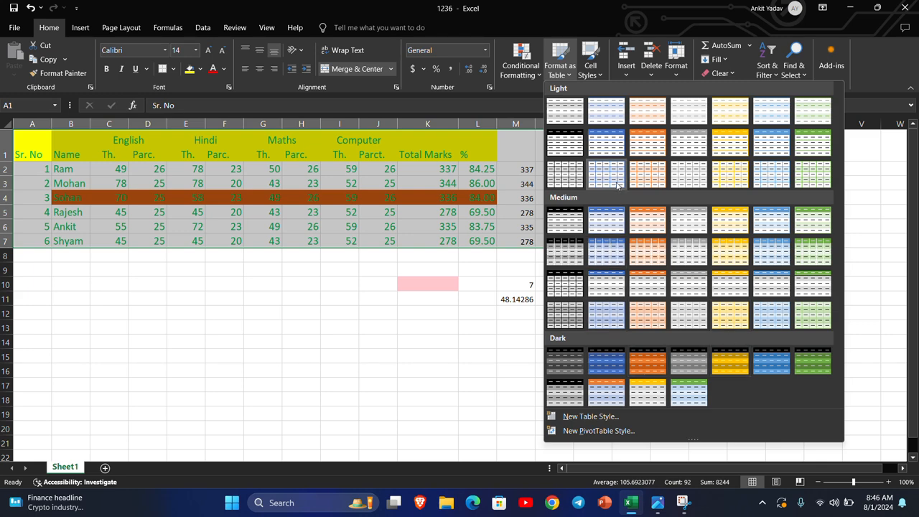
{"action": "left_click", "coordinate": [723, 221]}
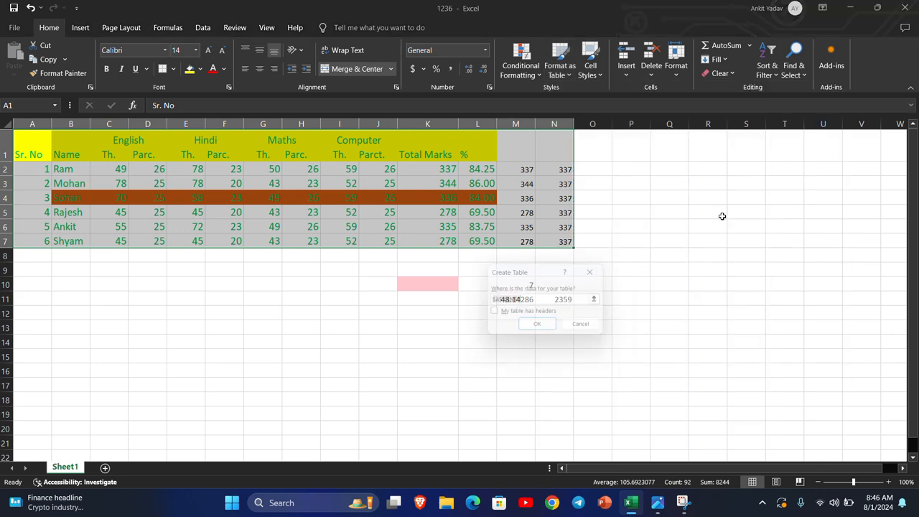
{"action": "left_click", "coordinate": [537, 329]}
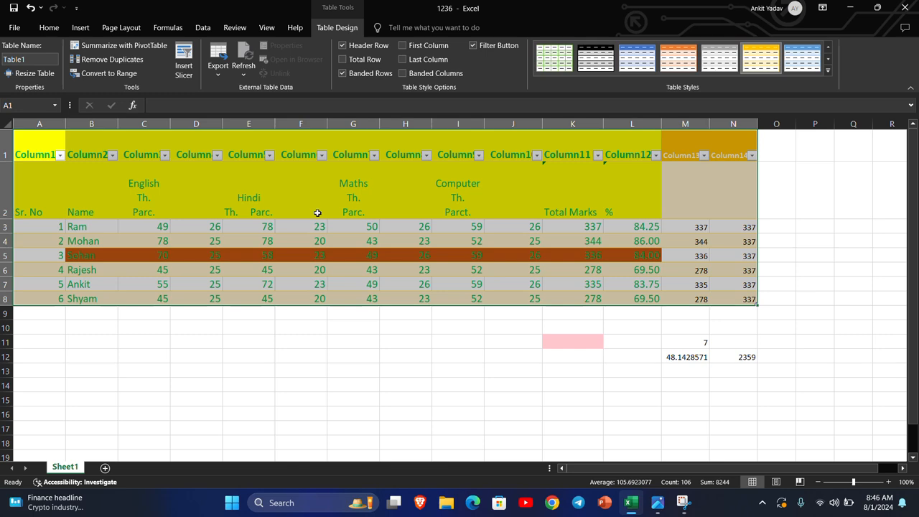
{"action": "key", "text": "ctrl+z"}
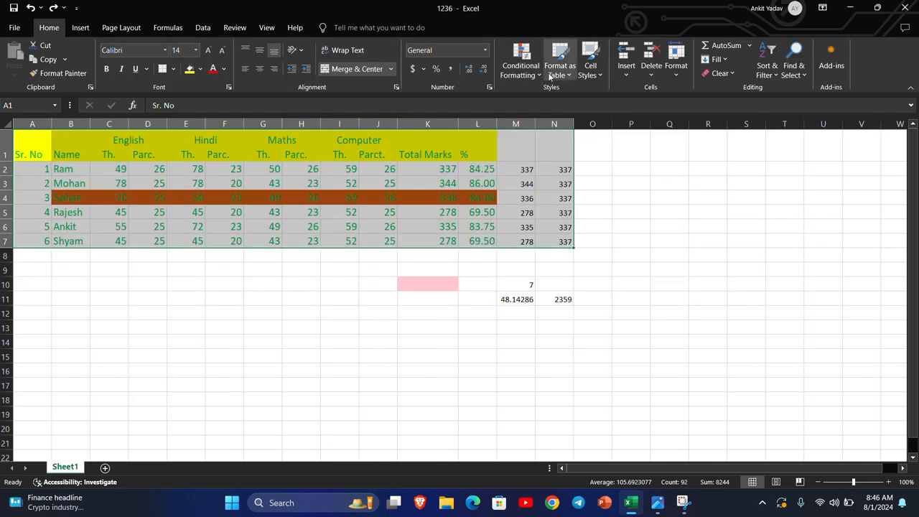
{"action": "left_click", "coordinate": [602, 78]}
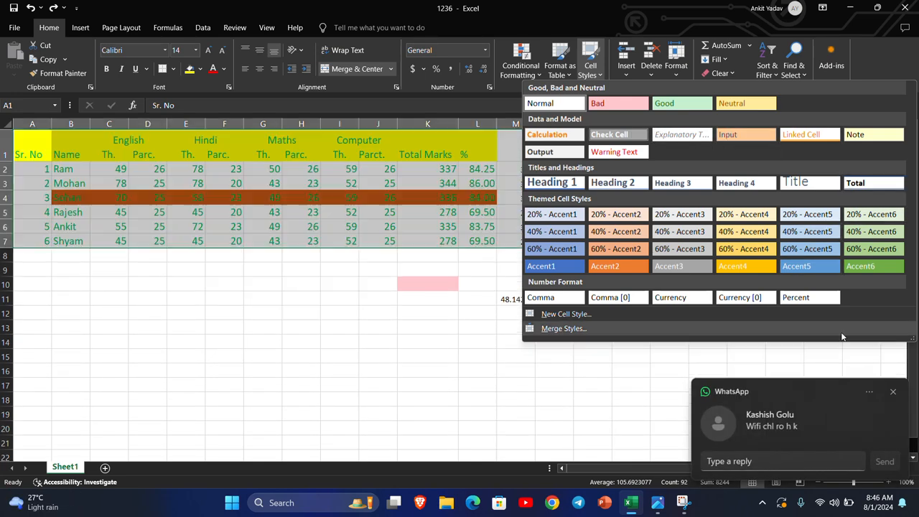
{"action": "left_click", "coordinate": [894, 394]}
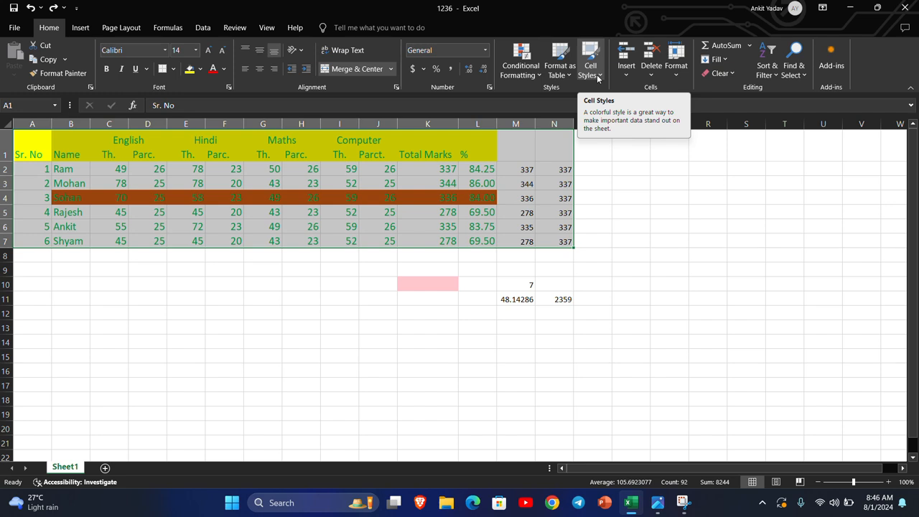
{"action": "left_click", "coordinate": [627, 75]}
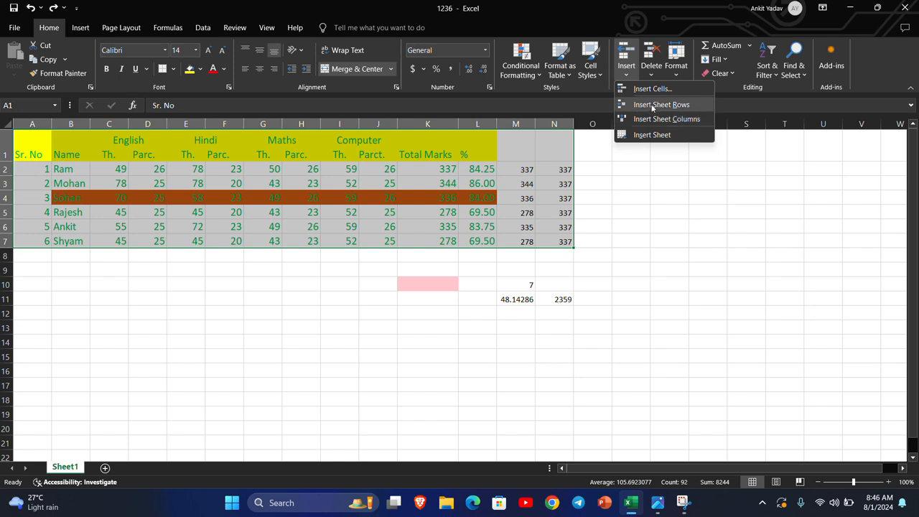
{"action": "left_click", "coordinate": [257, 184]}
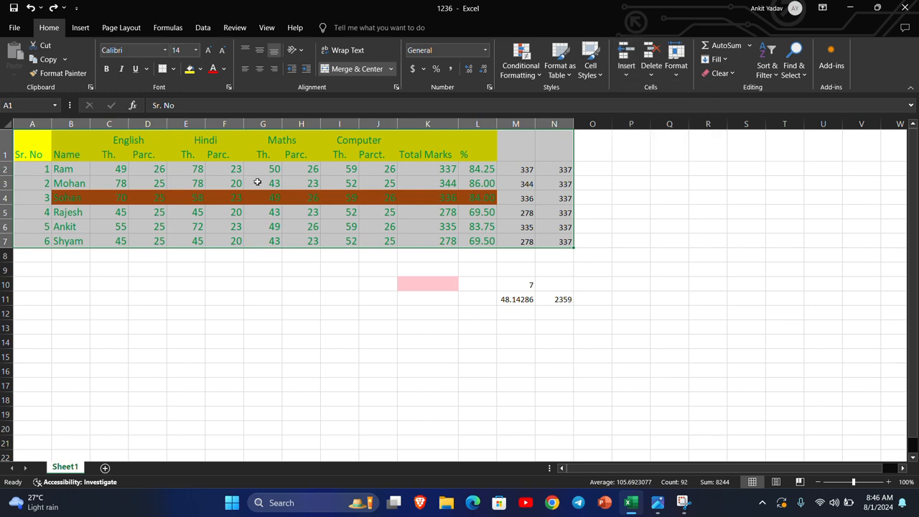
Step: Insert a sheet row above Mohan's row at cell G3, and delete the inserted row
{"action": "left_click", "coordinate": [267, 184]}
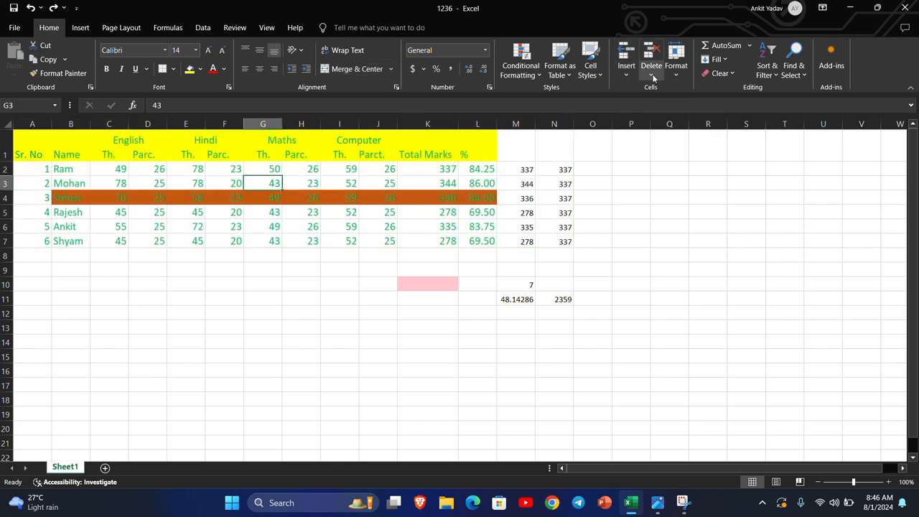
{"action": "left_click", "coordinate": [625, 74]}
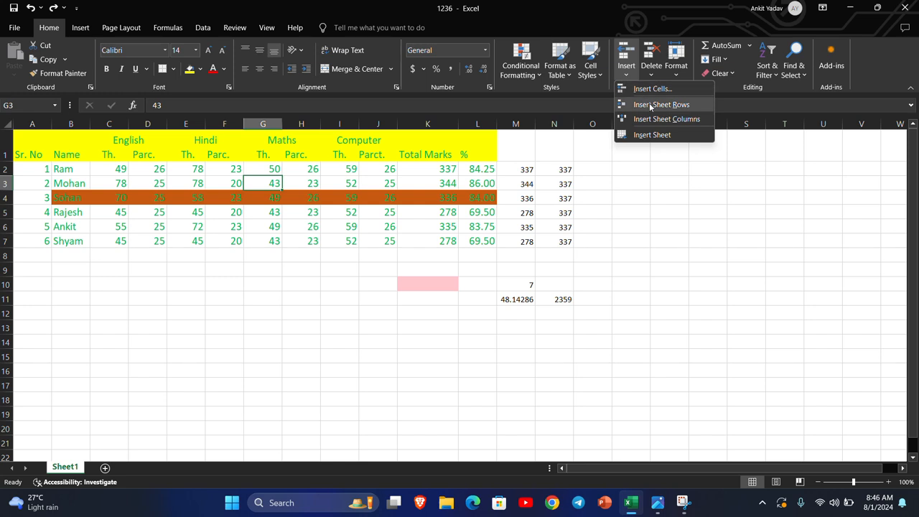
{"action": "left_click", "coordinate": [650, 102]}
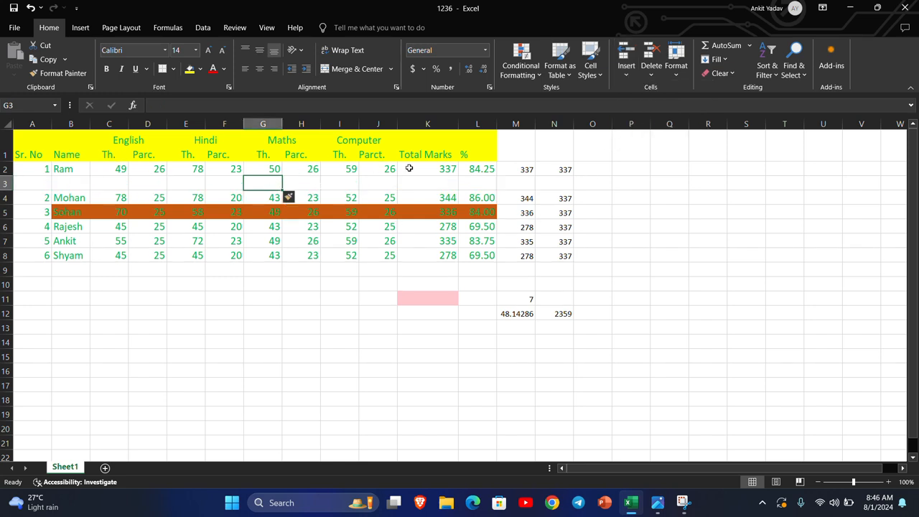
{"action": "left_click", "coordinate": [652, 74]}
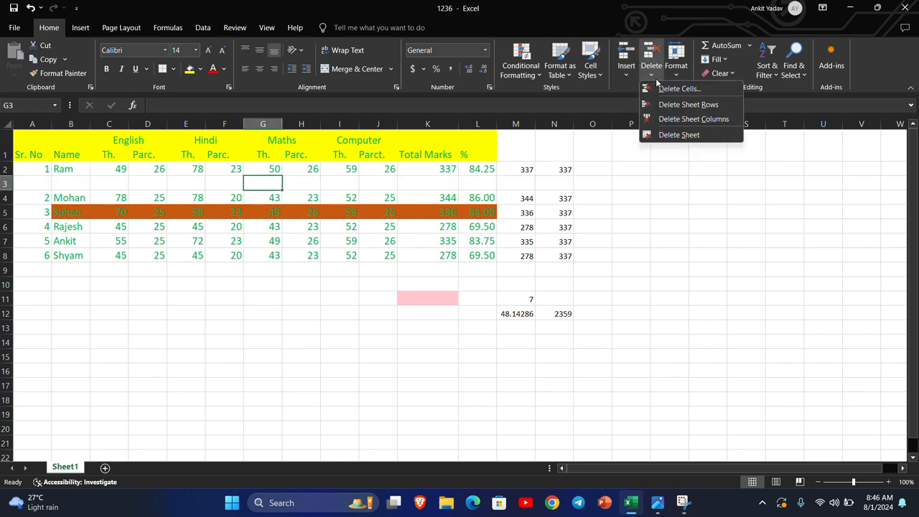
{"action": "left_click", "coordinate": [685, 106]}
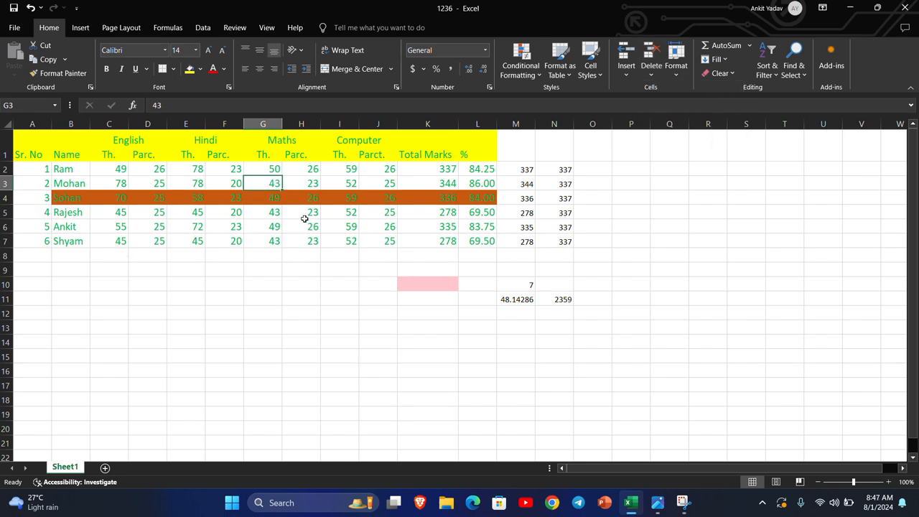
Step: Insert a sheet column before the Maths Th. column at cell G3, and delete the inserted column
{"action": "left_click", "coordinate": [626, 71]}
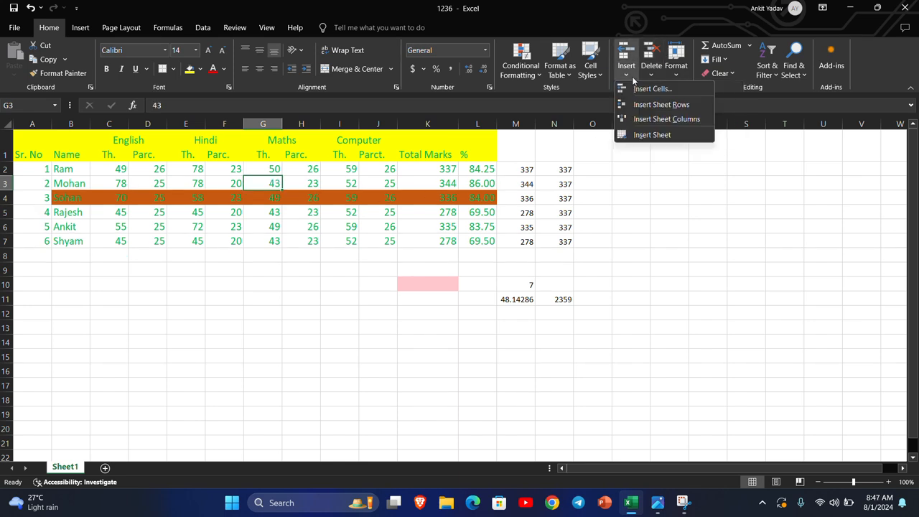
{"action": "left_click", "coordinate": [650, 119]}
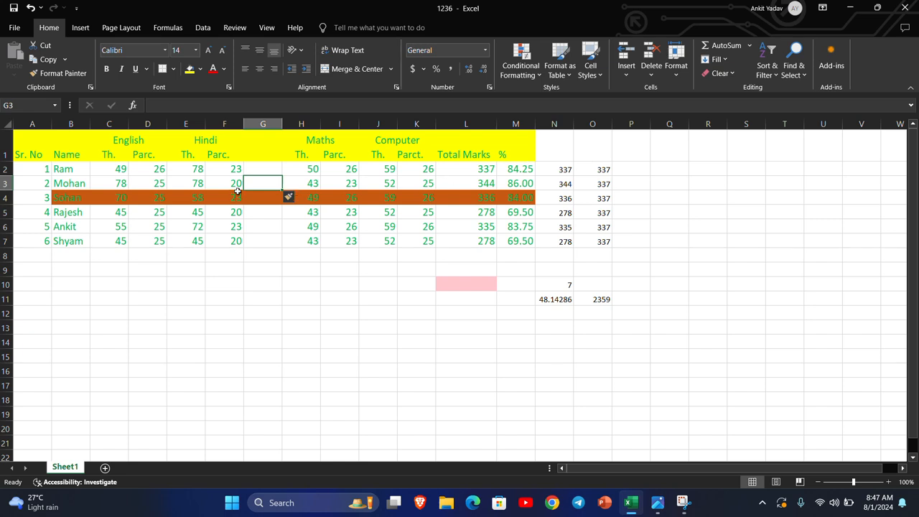
{"action": "left_click", "coordinate": [651, 76]}
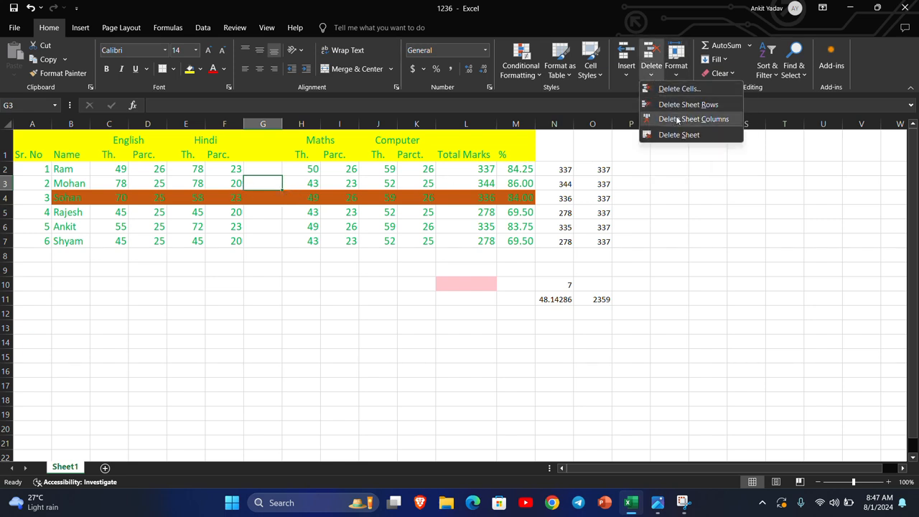
{"action": "left_click", "coordinate": [678, 120]}
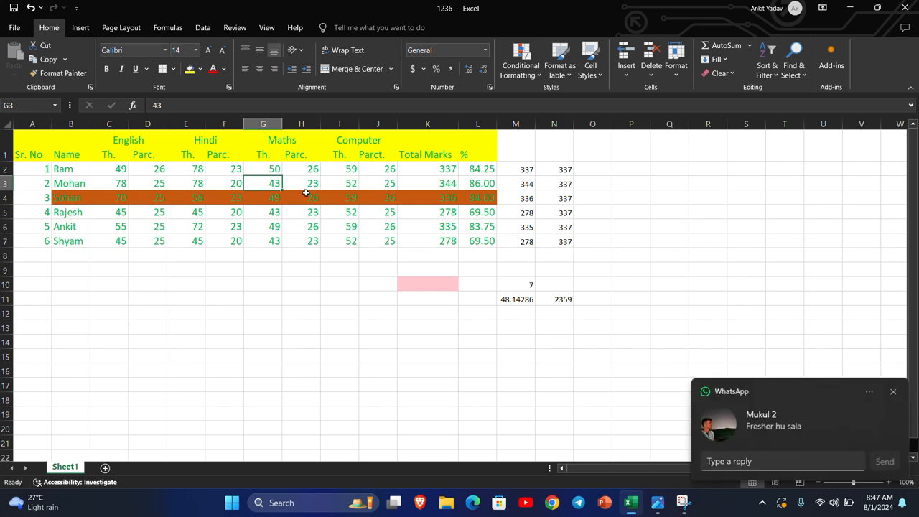
Step: Dismiss the incoming WhatsApp message notifications covering the worksheet
{"action": "left_click", "coordinate": [896, 394]}
{"action": "left_click", "coordinate": [896, 395]}
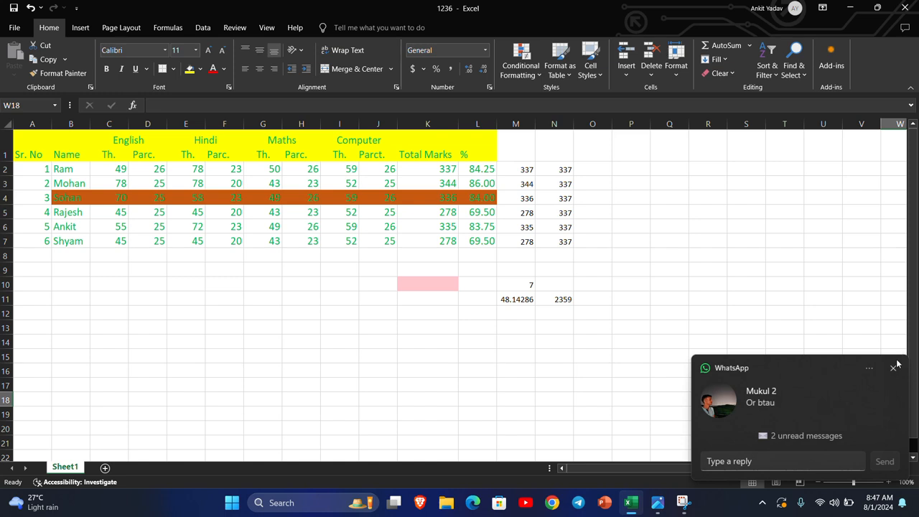
{"action": "left_click", "coordinate": [892, 367]}
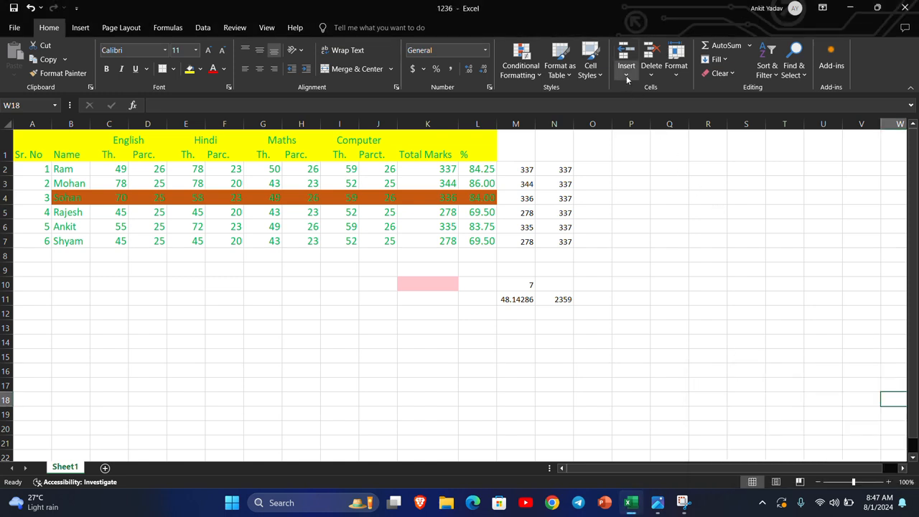
{"action": "left_click", "coordinate": [678, 76]}
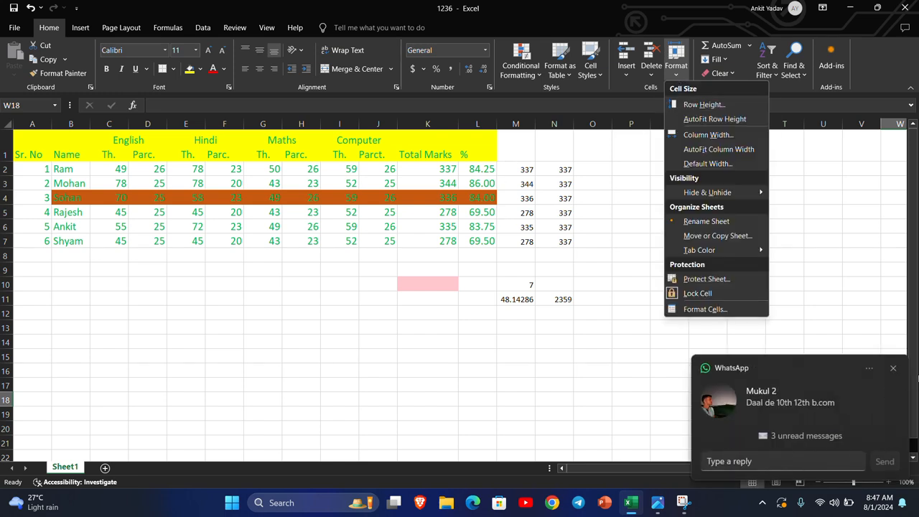
{"action": "left_click", "coordinate": [893, 369]}
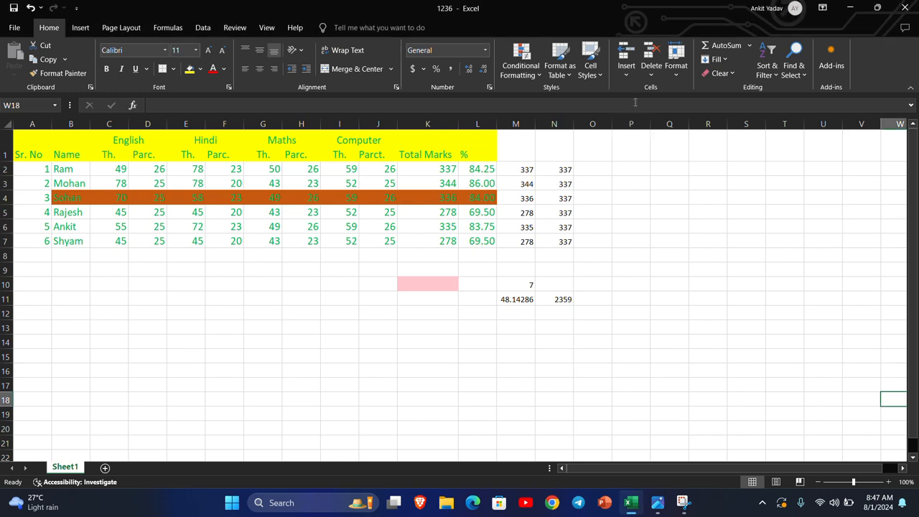
{"action": "left_click", "coordinate": [679, 77]}
{"action": "left_click", "coordinate": [700, 105]}
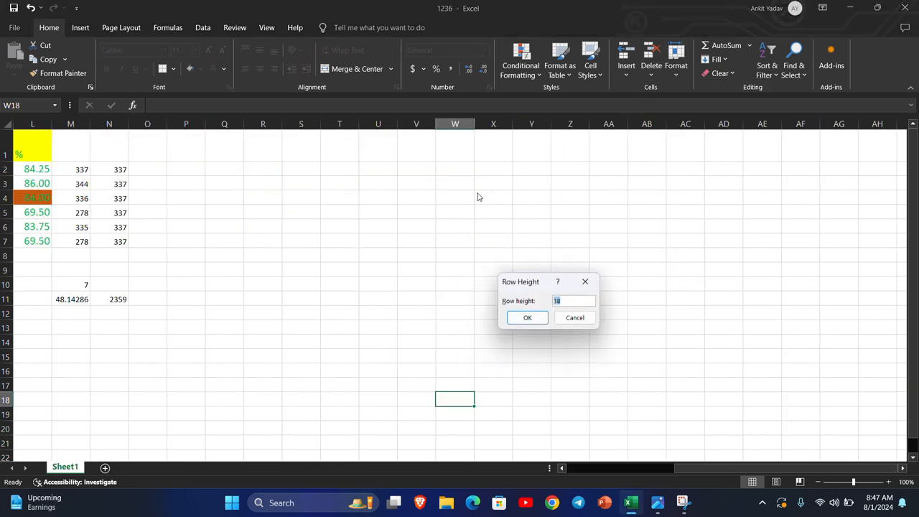
{"action": "left_click", "coordinate": [583, 320]}
{"action": "left_click_drag", "start_coordinate": [722, 468], "coordinate": [506, 459]}
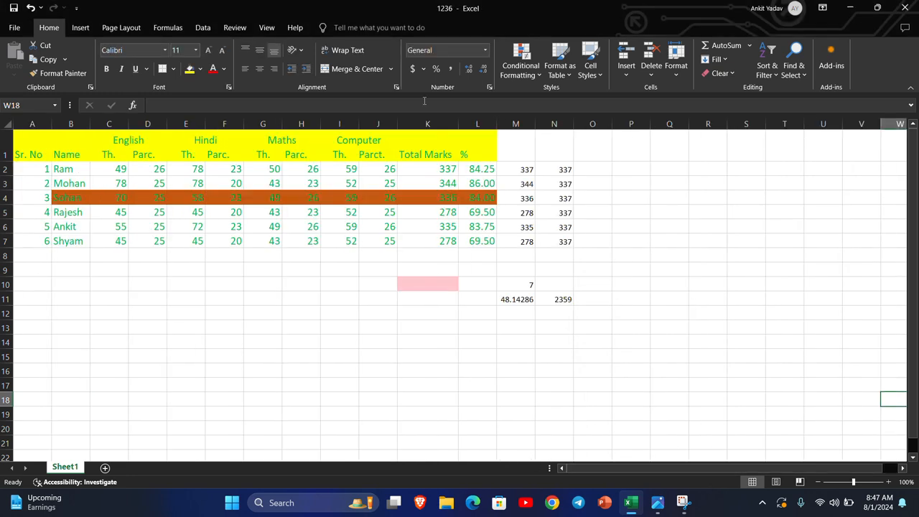
Step: Set the height of row 3 to 25, using cell K3 in the Total Marks column
{"action": "left_click", "coordinate": [422, 182]}
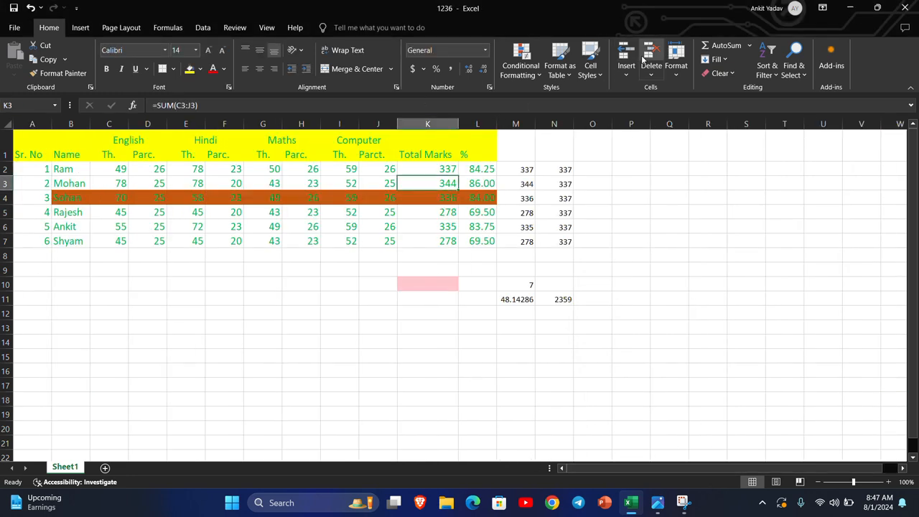
{"action": "left_click", "coordinate": [676, 77]}
{"action": "left_click", "coordinate": [693, 99]}
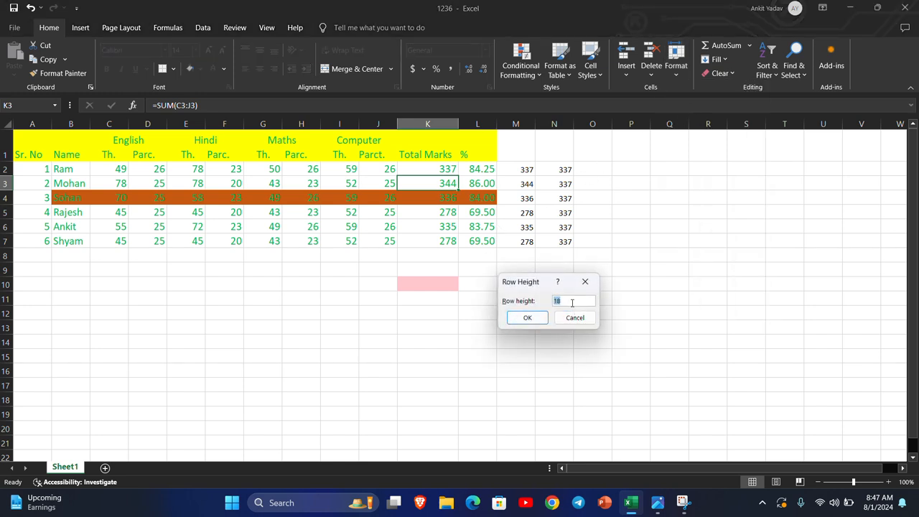
{"action": "type", "text": "25"}
{"action": "left_click", "coordinate": [536, 319]}
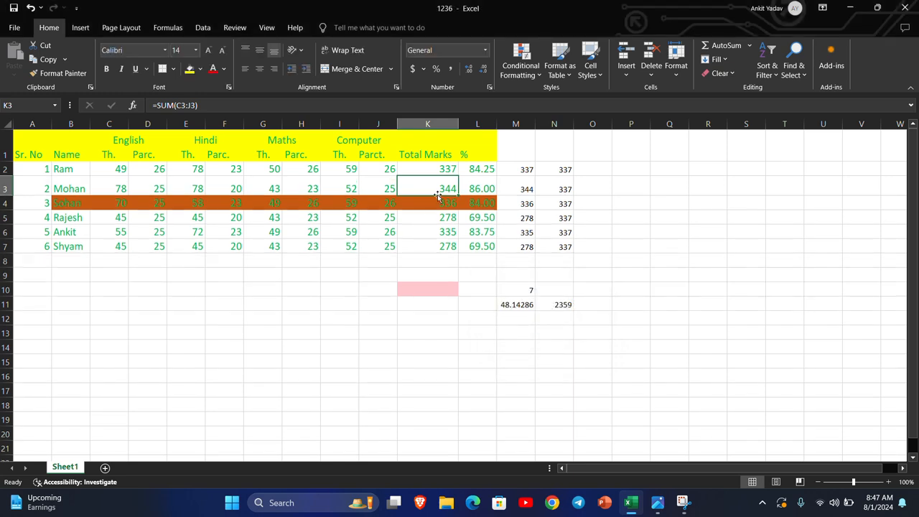
Step: Increase the height of row 3 to 35
{"action": "left_click", "coordinate": [681, 79]}
{"action": "left_click", "coordinate": [695, 103]}
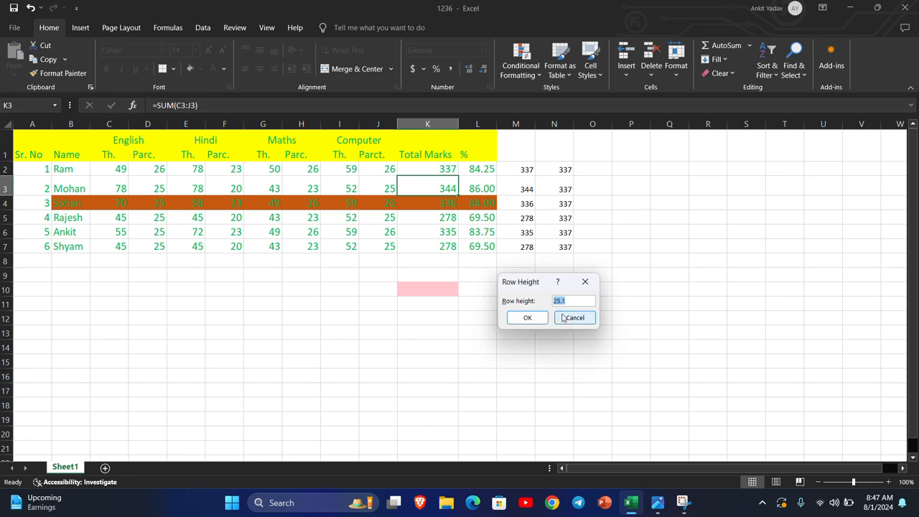
{"action": "type", "text": "35"}
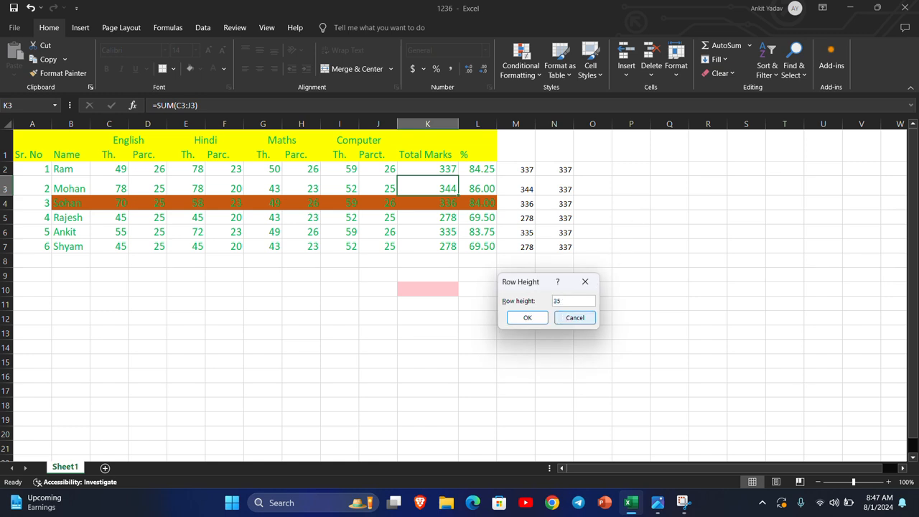
{"action": "left_click", "coordinate": [527, 317]}
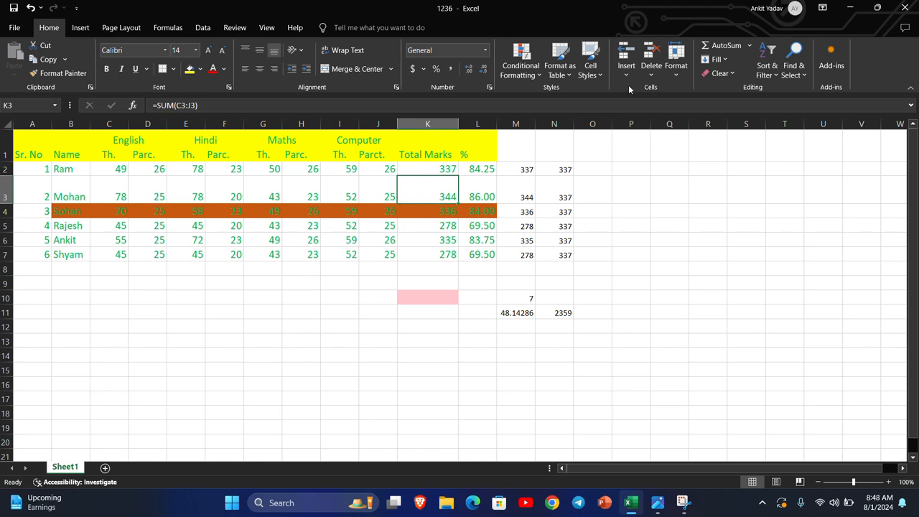
Step: Set the width of the Total Marks column (K) to 35
{"action": "left_click", "coordinate": [676, 61]}
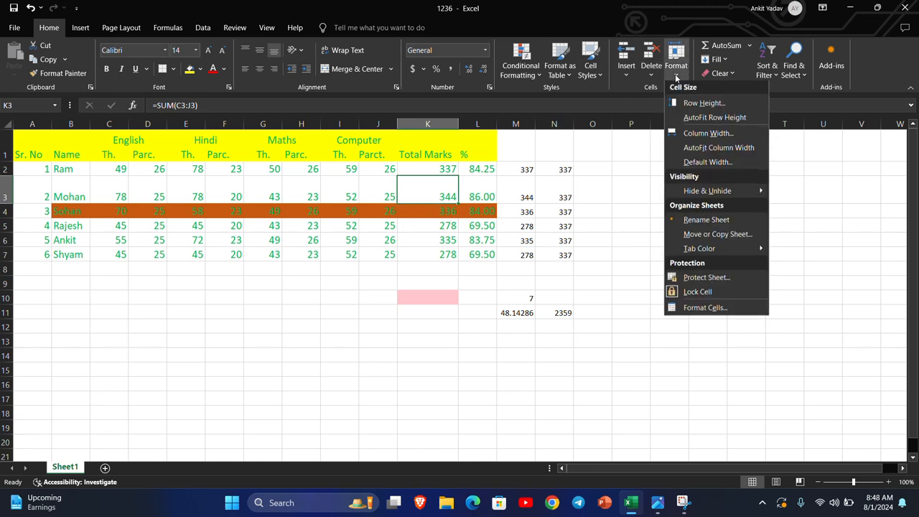
{"action": "left_click", "coordinate": [711, 135]}
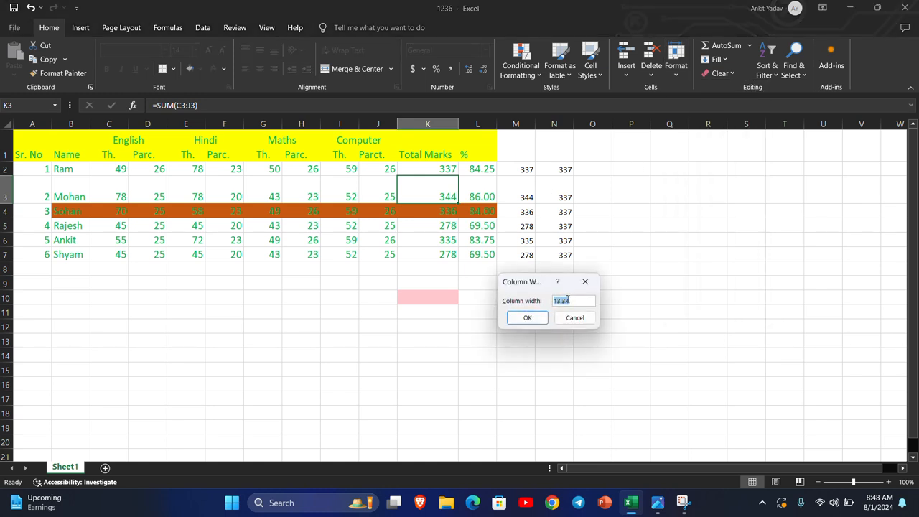
{"action": "type", "text": "35"}
{"action": "left_click", "coordinate": [535, 322]}
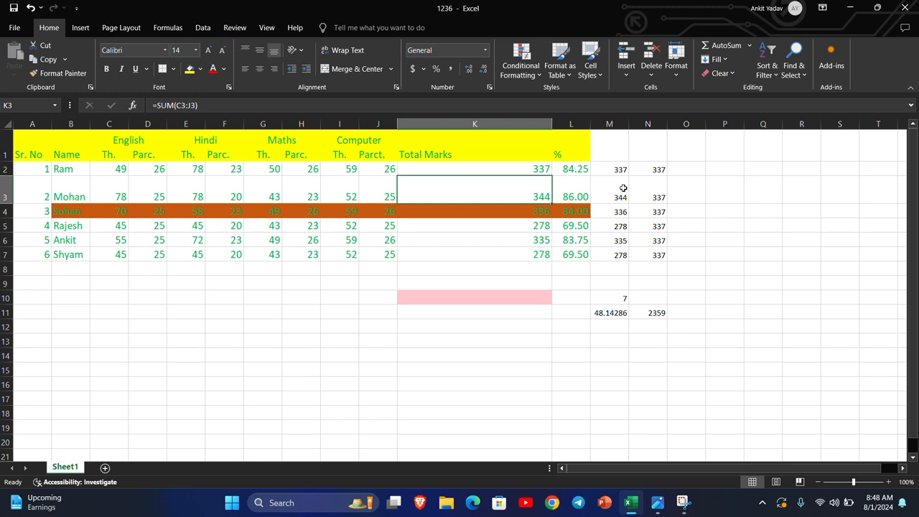
Step: AutoFit the height of row 3 and the width of column K to the contents of cell K3
{"action": "left_click", "coordinate": [672, 77]}
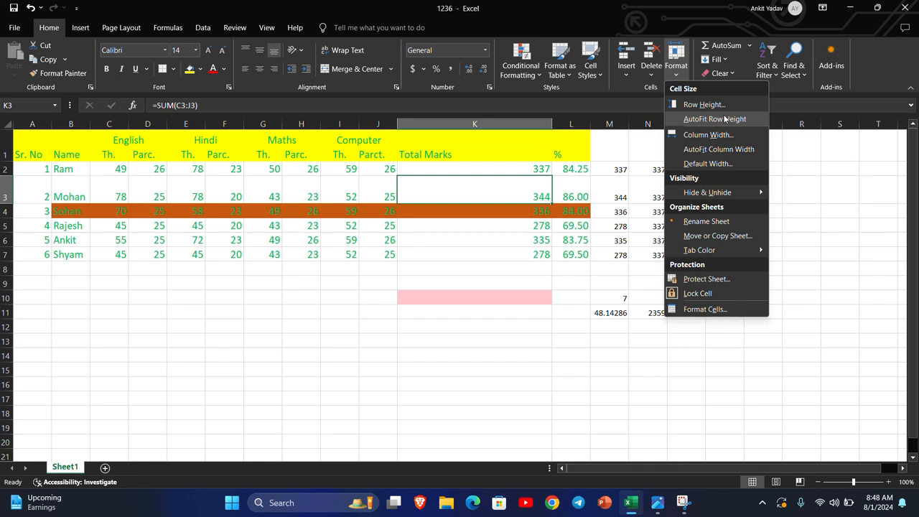
{"action": "left_click", "coordinate": [704, 119]}
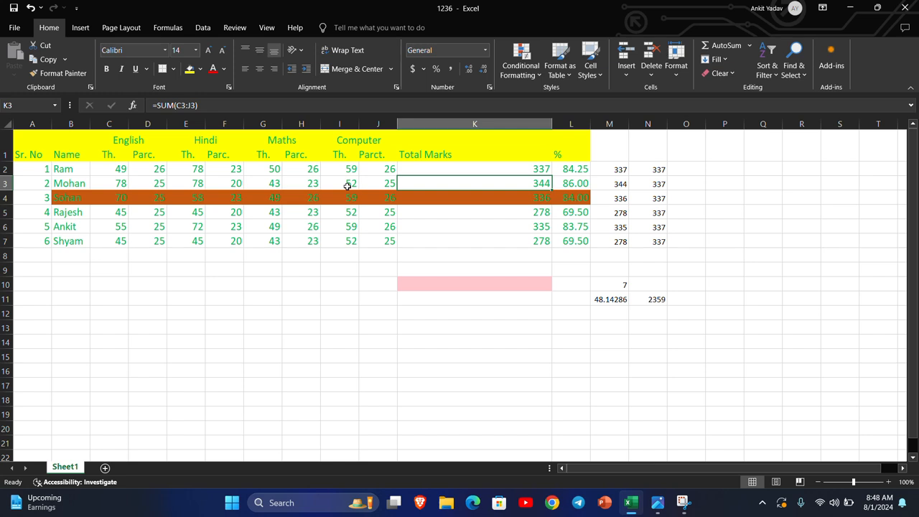
{"action": "left_click", "coordinate": [680, 71]}
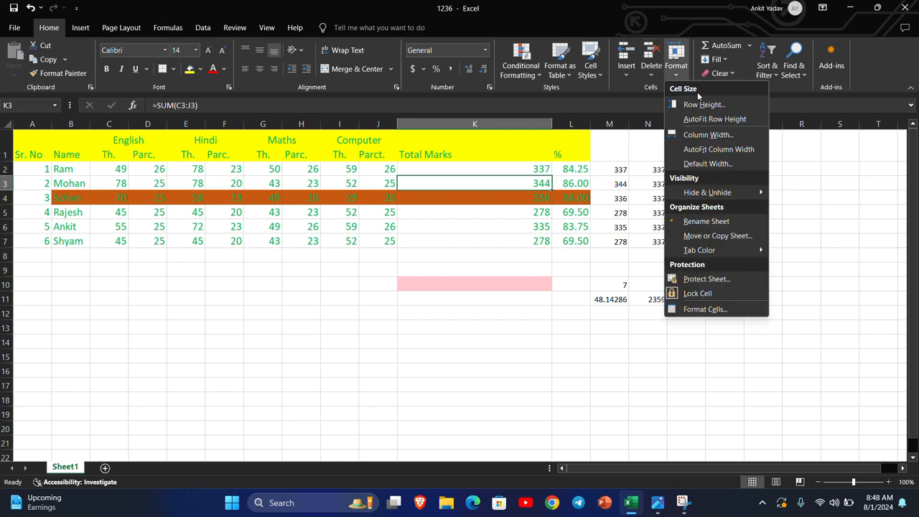
{"action": "left_click", "coordinate": [720, 152]}
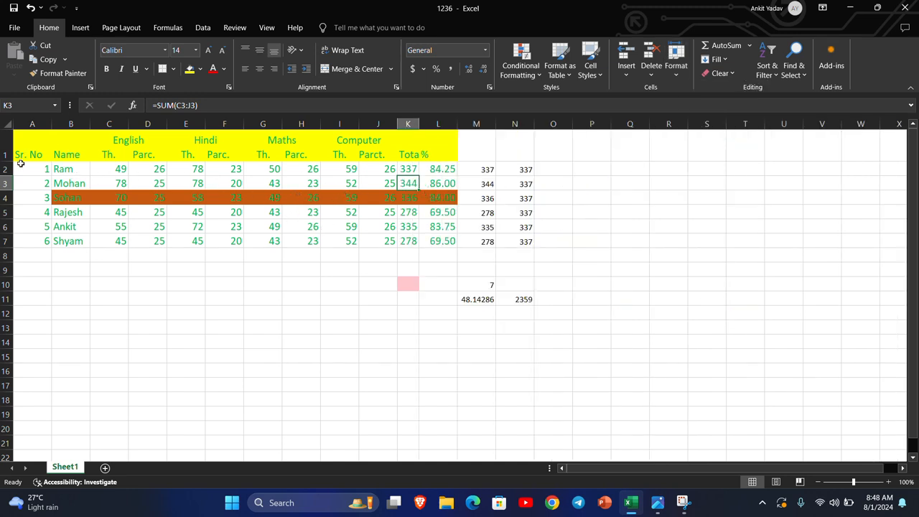
Step: Try AutoFit Column Width on the range A2:N7, and undo it
{"action": "left_click_drag", "start_coordinate": [21, 164], "coordinate": [525, 243]}
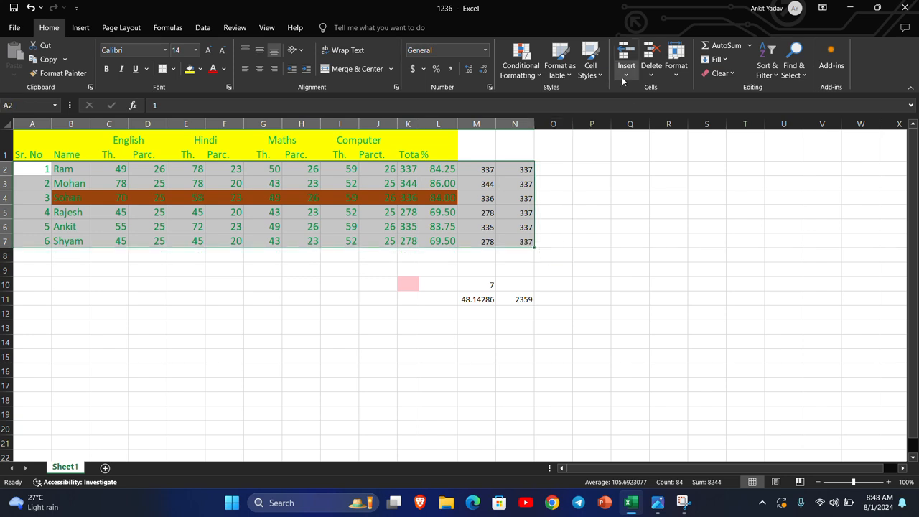
{"action": "left_click", "coordinate": [686, 75]}
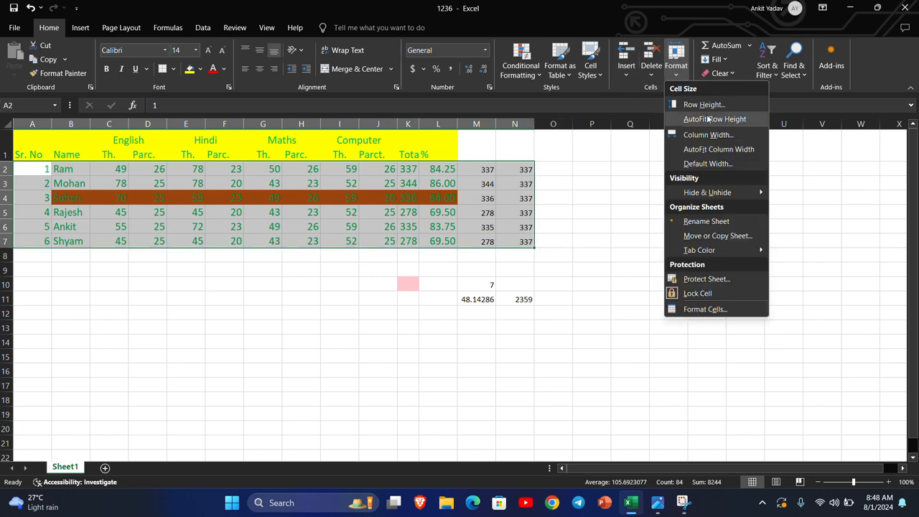
{"action": "left_click", "coordinate": [719, 150]}
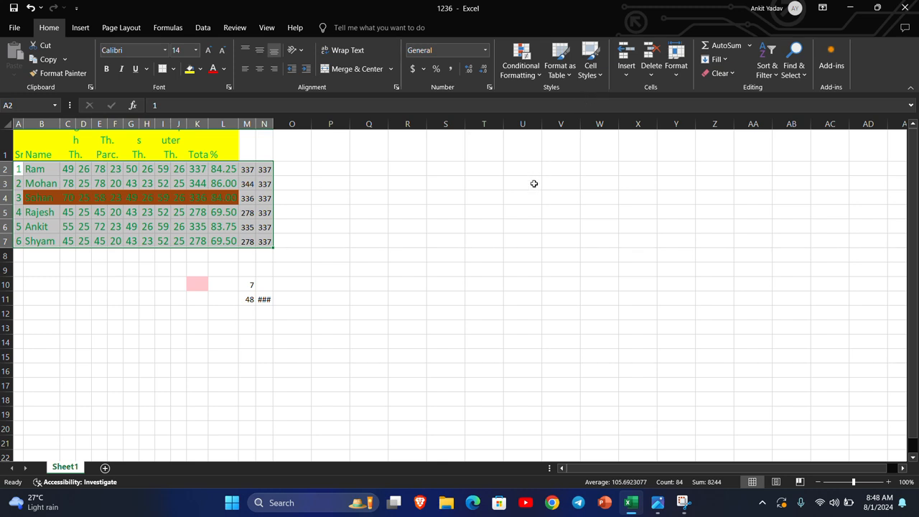
{"action": "key", "text": "ctrl+z"}
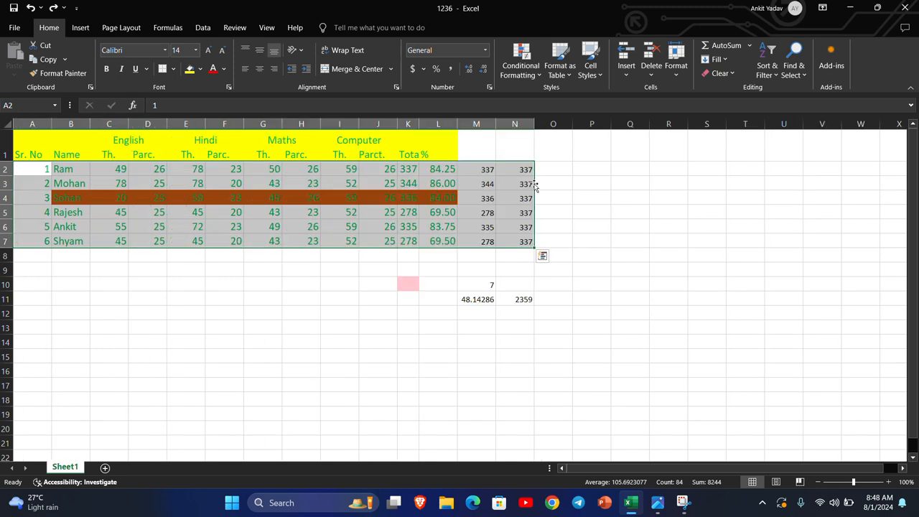
Step: Review the Format command's cell size, visibility, sheet organization and protection options with cell N2 selected
{"action": "left_click", "coordinate": [523, 170]}
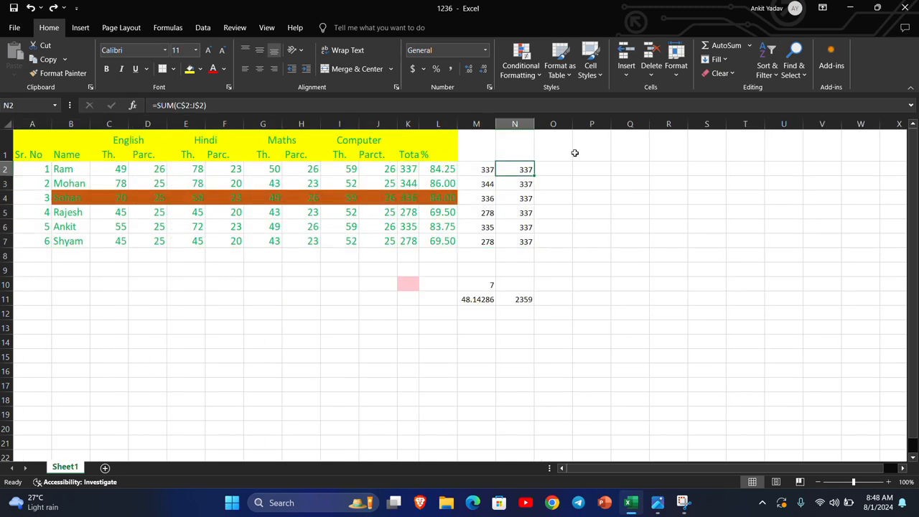
{"action": "left_click", "coordinate": [679, 77]}
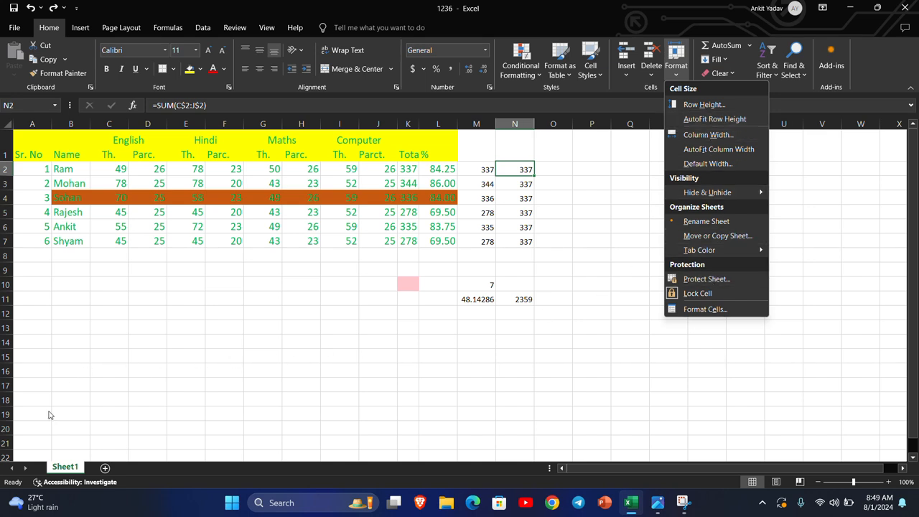
{"action": "left_click", "coordinate": [63, 468]}
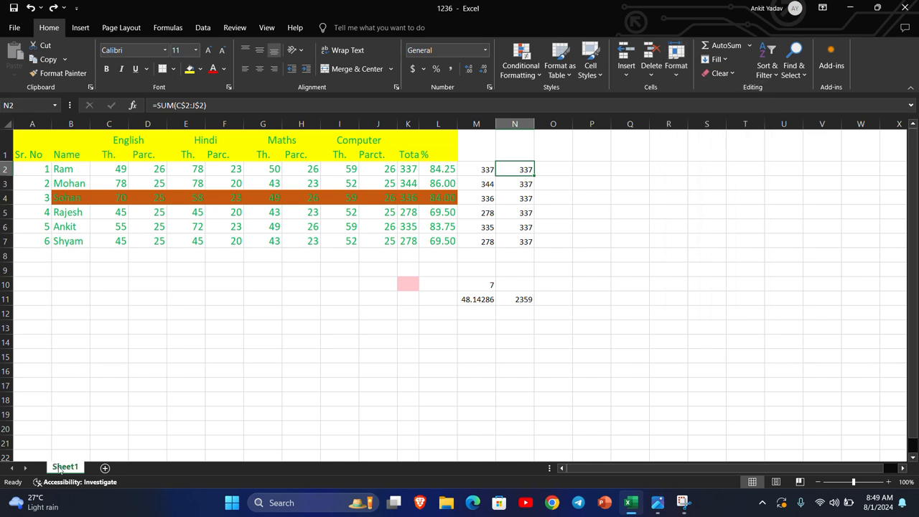
Step: Add two blank worksheets after Sheet1, and delete both of them
{"action": "left_click", "coordinate": [106, 469]}
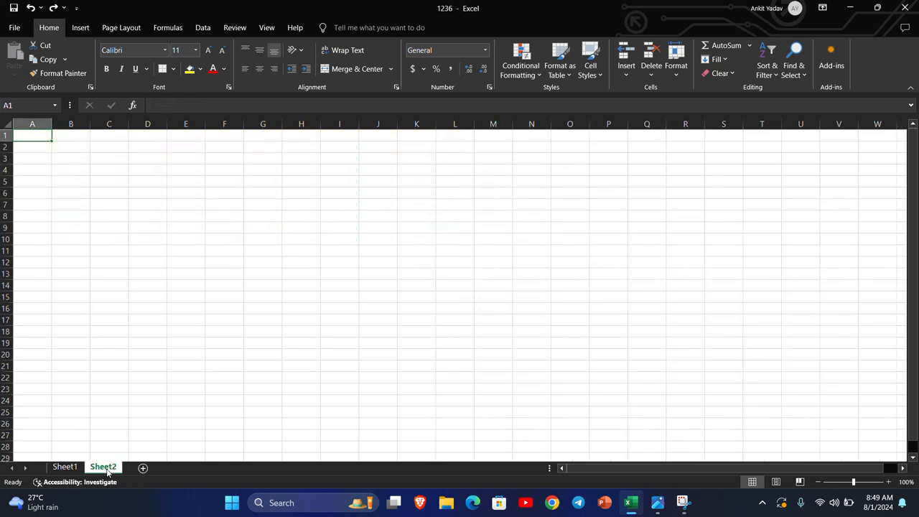
{"action": "left_click", "coordinate": [144, 469]}
{"action": "right_click", "coordinate": [141, 470]}
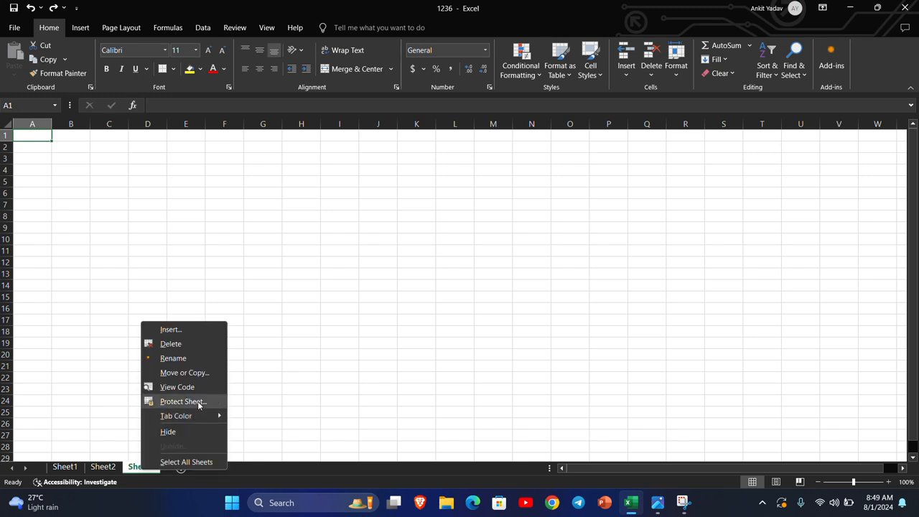
{"action": "left_click", "coordinate": [189, 343]}
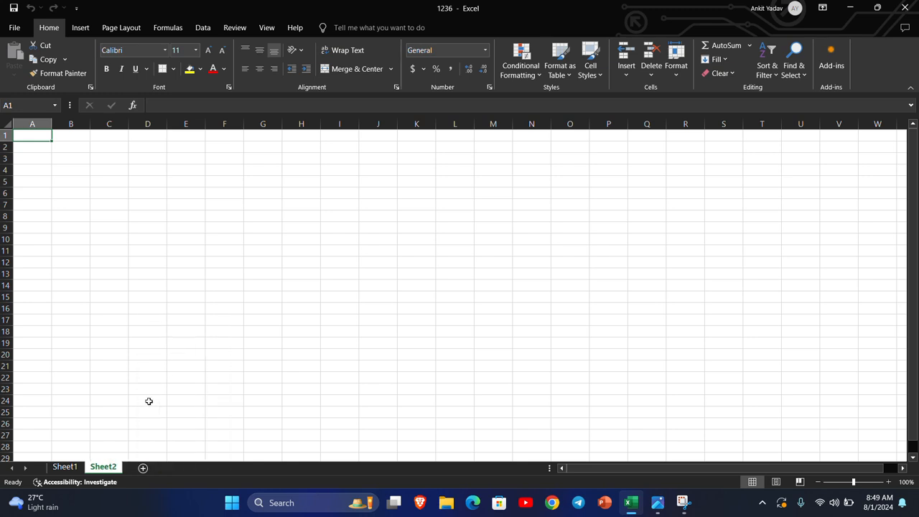
{"action": "right_click", "coordinate": [104, 469]}
{"action": "left_click", "coordinate": [158, 343]}
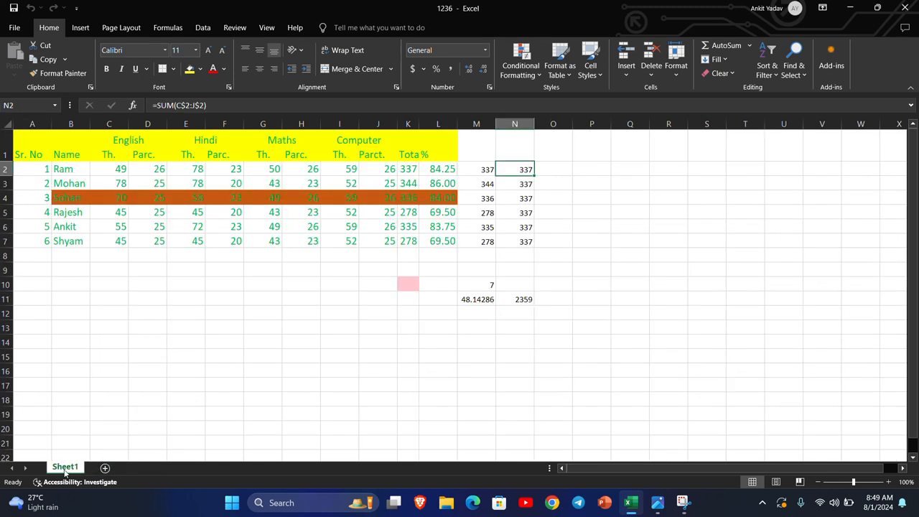
Step: Rename Sheet1 as 123
{"action": "right_click", "coordinate": [65, 467]}
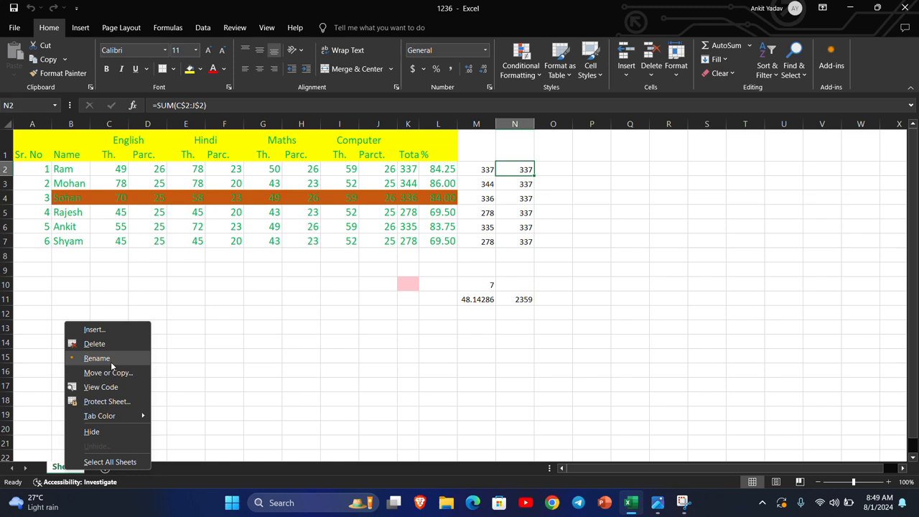
{"action": "left_click", "coordinate": [111, 363]}
{"action": "type", "text": "123"}
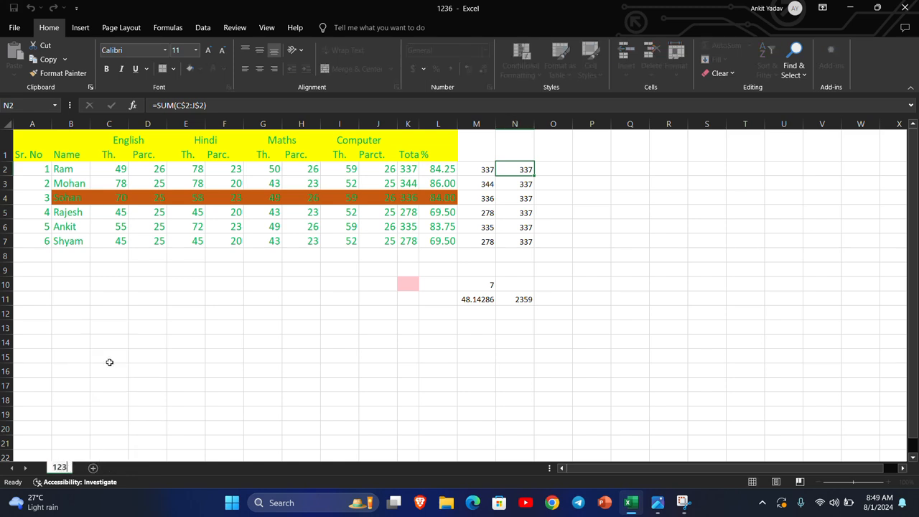
{"action": "left_click", "coordinate": [138, 414]}
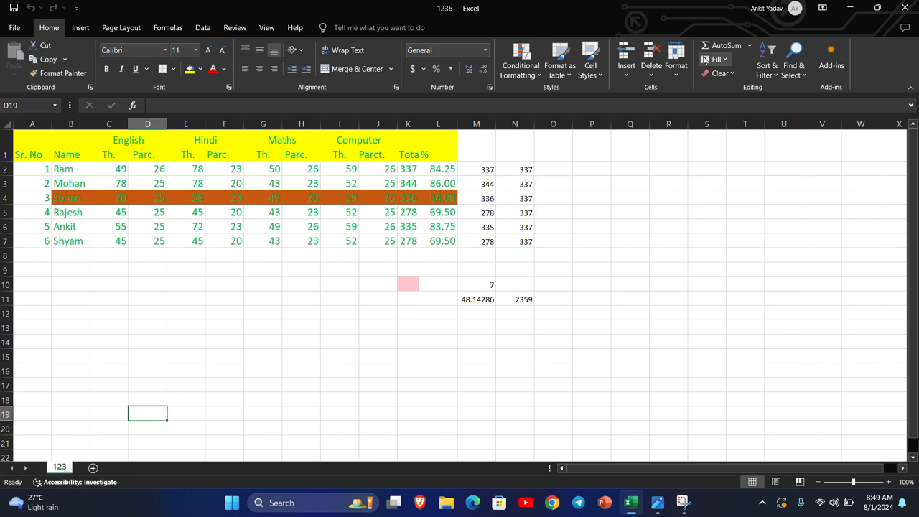
Step: Rename the marks worksheet as 456 with the Format command's Rename Sheet option
{"action": "left_click", "coordinate": [675, 61]}
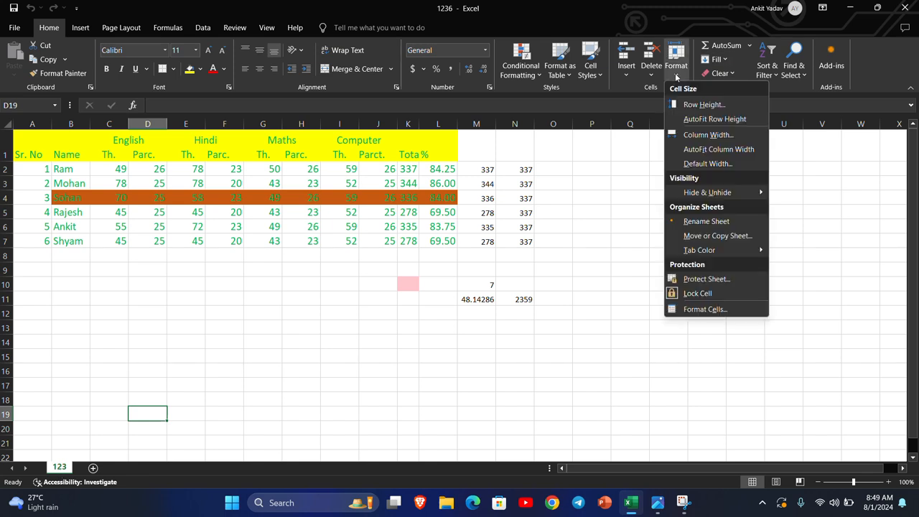
{"action": "left_click", "coordinate": [711, 222]}
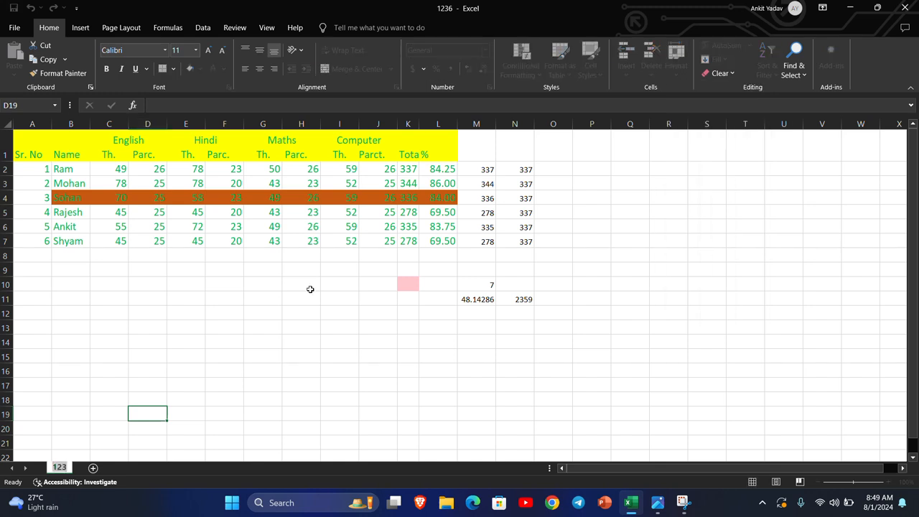
{"action": "type", "text": "456"}
{"action": "key", "text": "Return"}
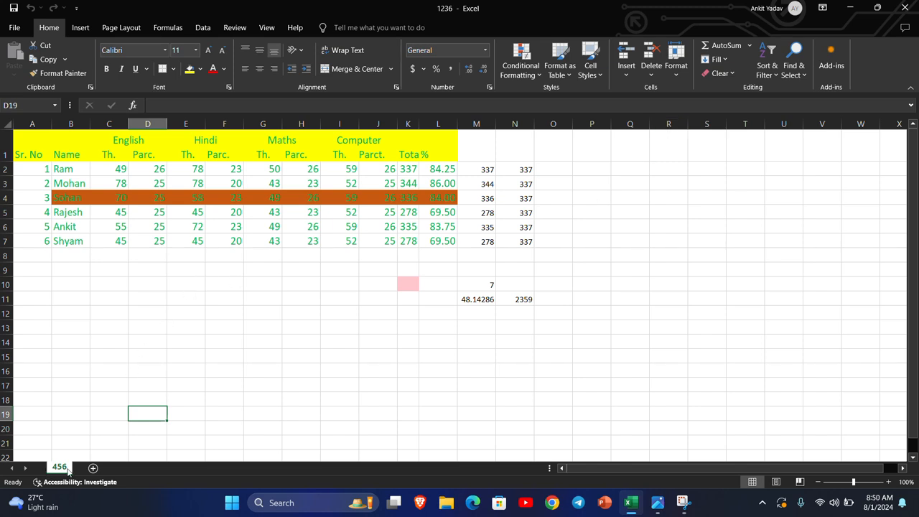
Step: Add a blank worksheet after sheet 456, and return to sheet 456
{"action": "left_click", "coordinate": [675, 76]}
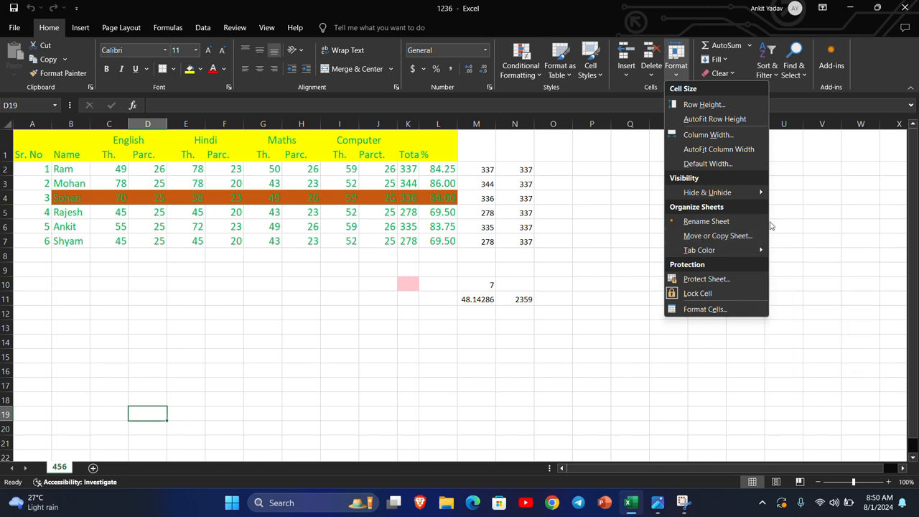
{"action": "left_click", "coordinate": [93, 475]}
{"action": "left_click", "coordinate": [93, 468]}
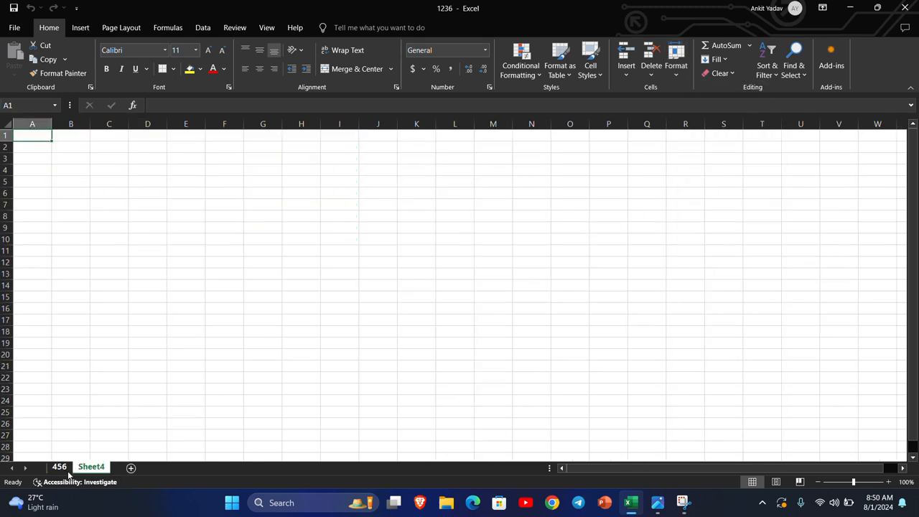
{"action": "left_click", "coordinate": [63, 469]}
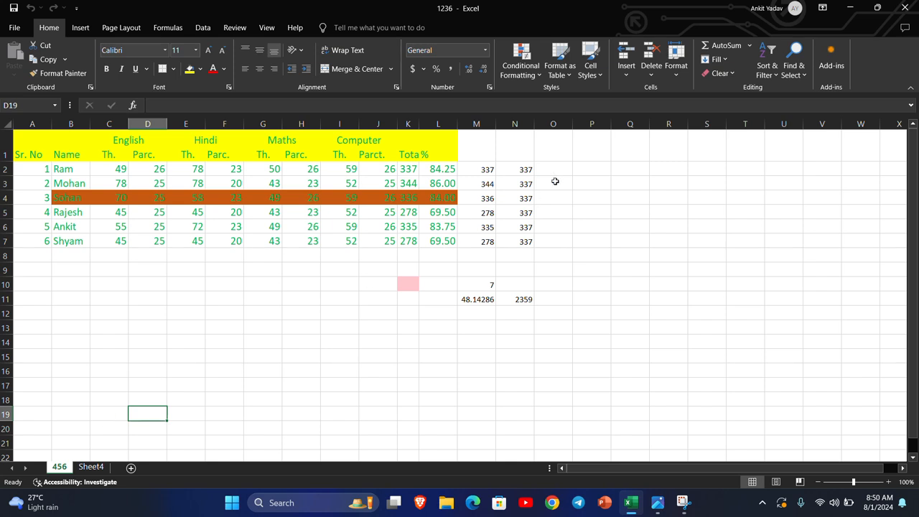
Step: Move sheet 456 before Sheet4 without creating a copy, and check both sheets
{"action": "left_click", "coordinate": [679, 74]}
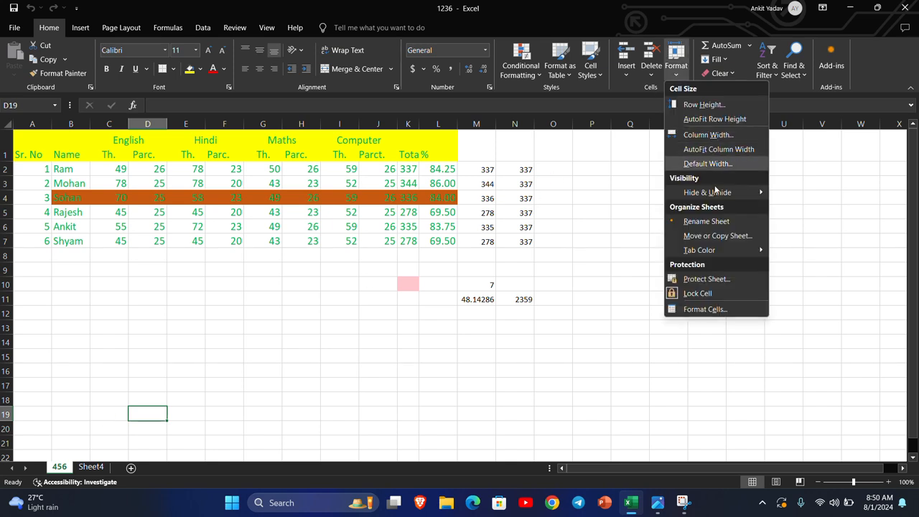
{"action": "left_click", "coordinate": [719, 237]}
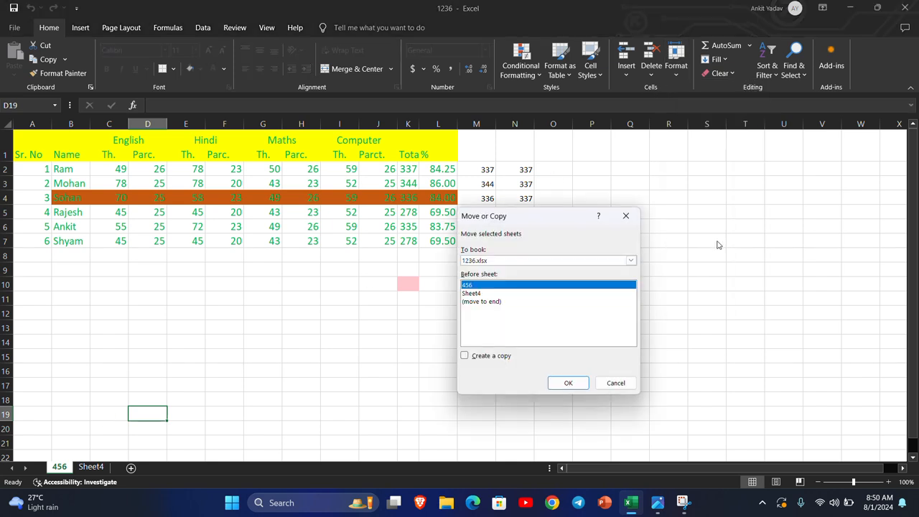
{"action": "left_click", "coordinate": [473, 294]}
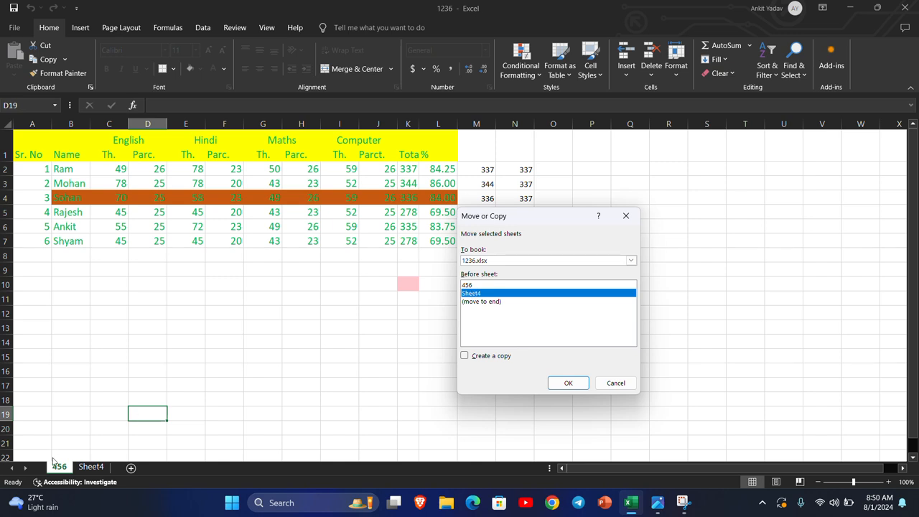
{"action": "left_click", "coordinate": [568, 383]}
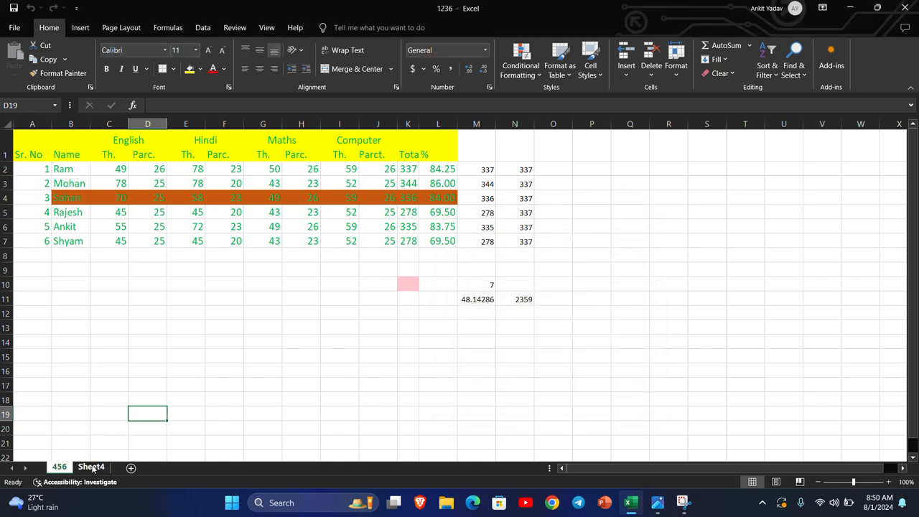
{"action": "left_click", "coordinate": [91, 467]}
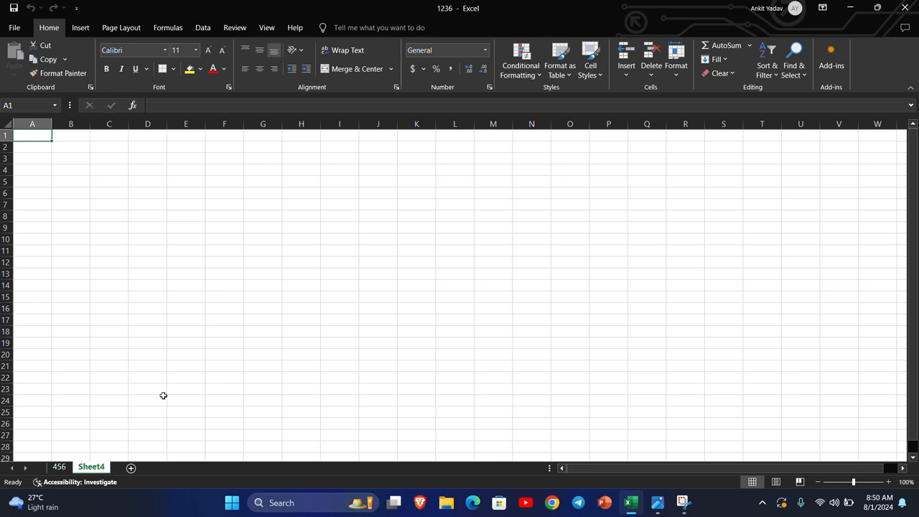
{"action": "scroll", "coordinate": [334, 345], "scroll_direction": "up", "scroll_amount": 5}
{"action": "left_click", "coordinate": [59, 467]}
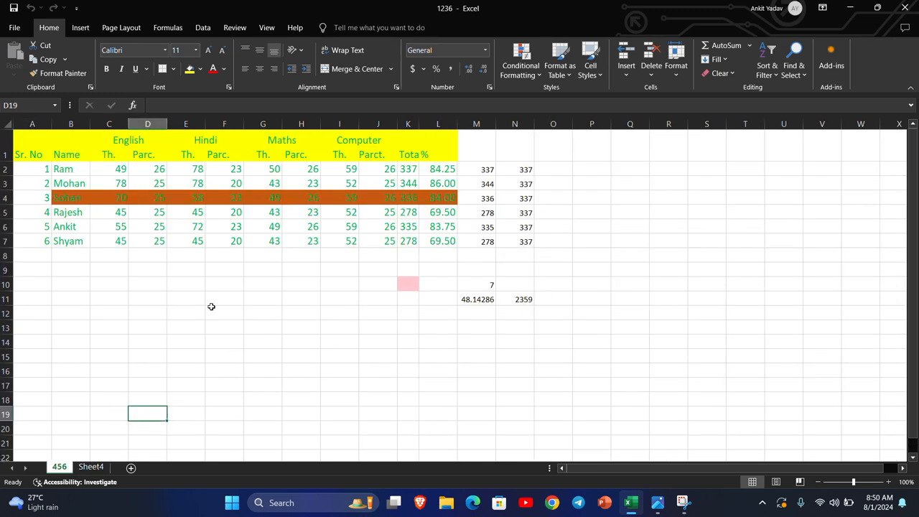
Step: Select the range A1:N7, try moving sheet 456 before Sheet4 again, and check Sheet4's contents
{"action": "left_click", "coordinate": [44, 150]}
{"action": "left_click_drag", "start_coordinate": [44, 149], "coordinate": [527, 242]}
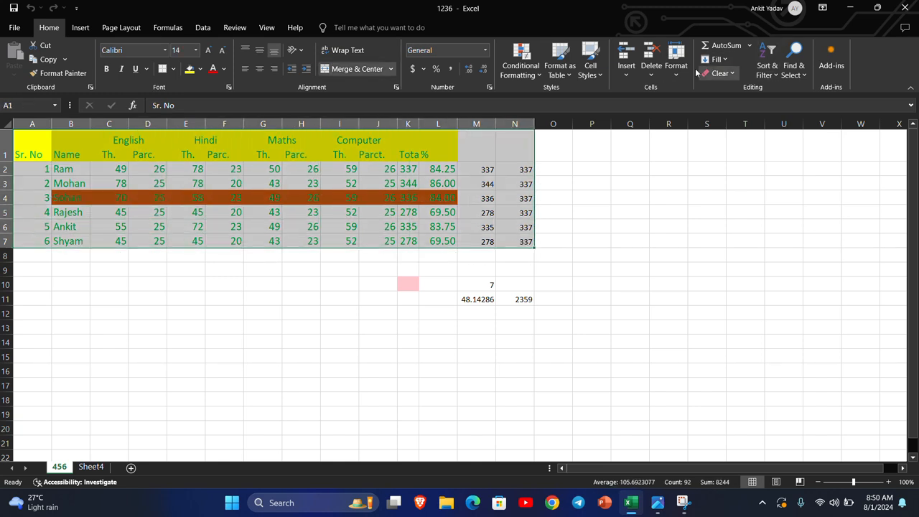
{"action": "left_click", "coordinate": [676, 61]}
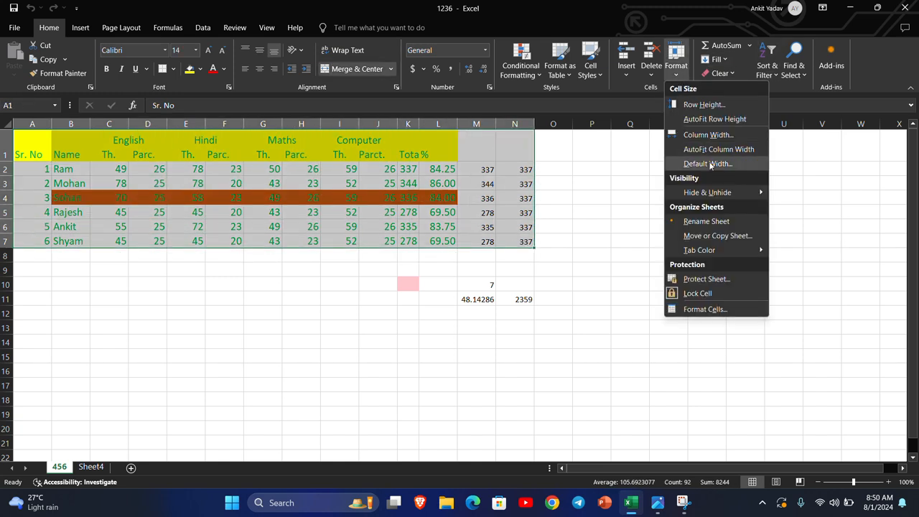
{"action": "left_click", "coordinate": [718, 237]}
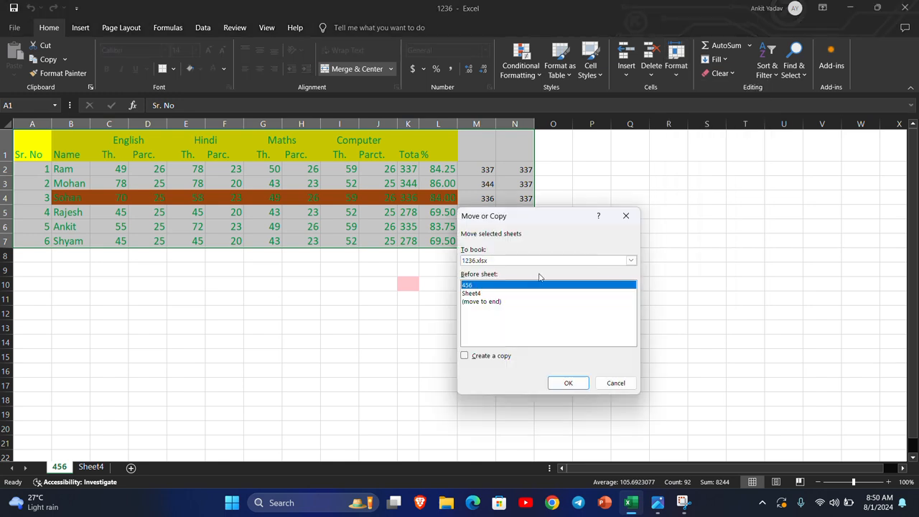
{"action": "left_click", "coordinate": [478, 294]}
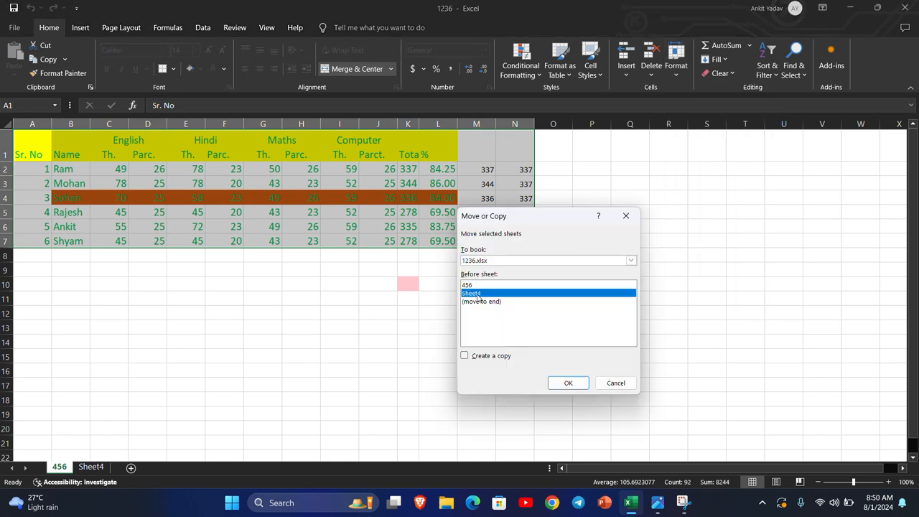
{"action": "left_click", "coordinate": [566, 383]}
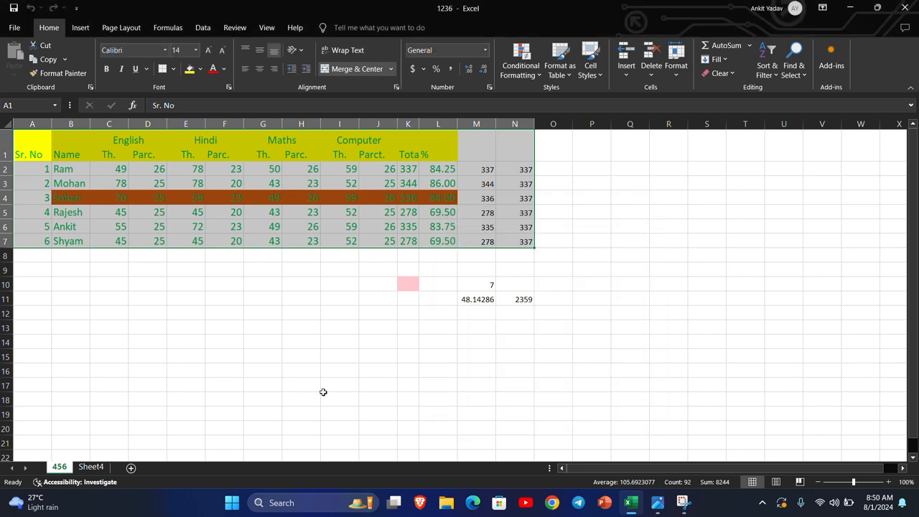
{"action": "left_click", "coordinate": [92, 465]}
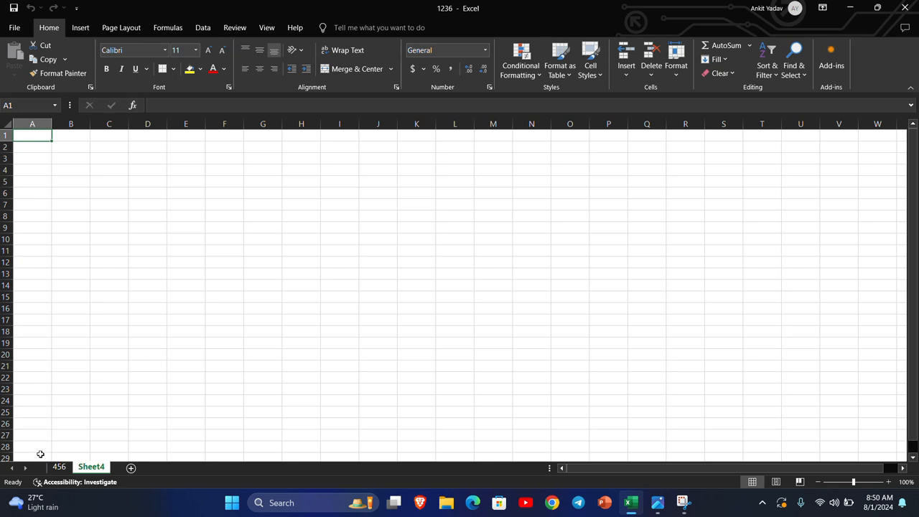
{"action": "left_click", "coordinate": [59, 467]}
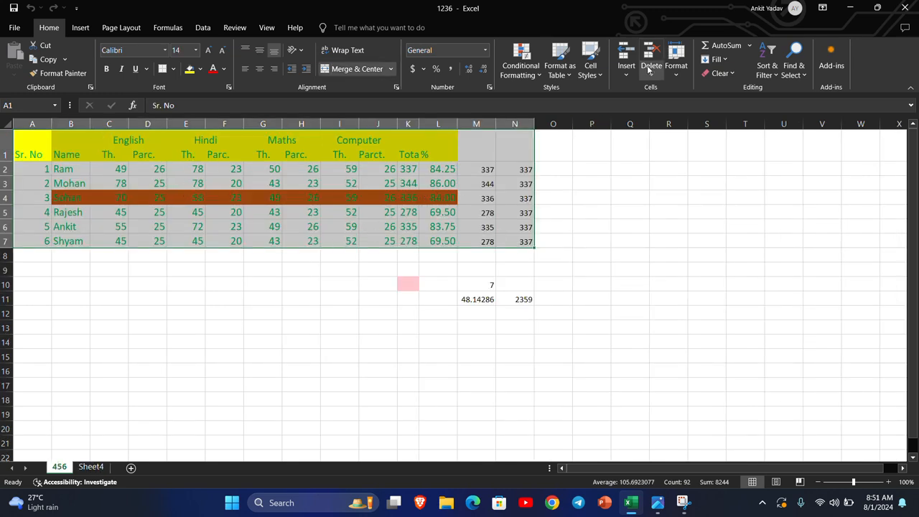
Step: Apply a dark theme color to the tab of sheet 456, and select cell I11
{"action": "left_click", "coordinate": [675, 80]}
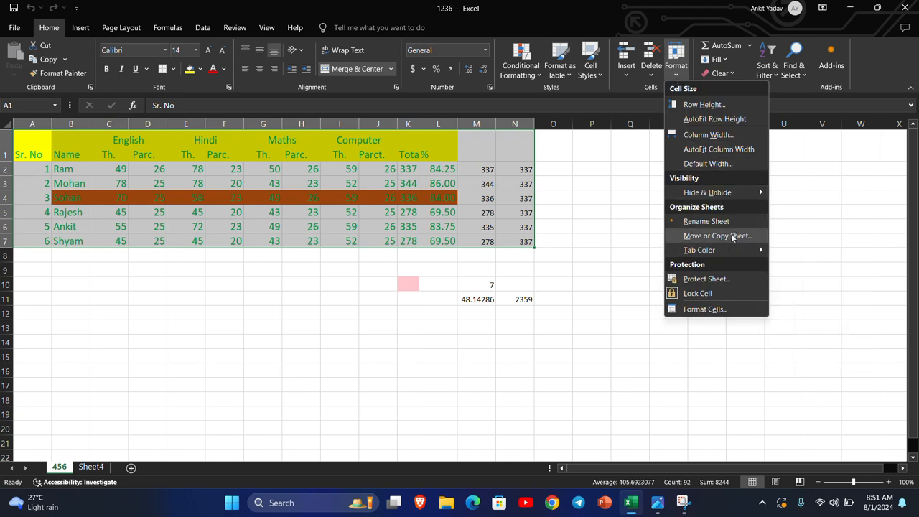
{"action": "mouse_move", "coordinate": [707, 253]}
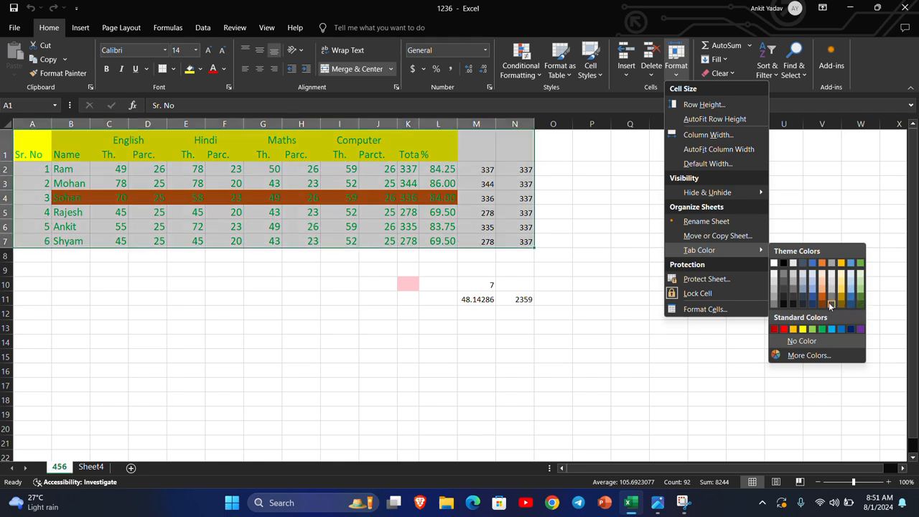
{"action": "left_click", "coordinate": [845, 309]}
{"action": "left_click", "coordinate": [339, 299]}
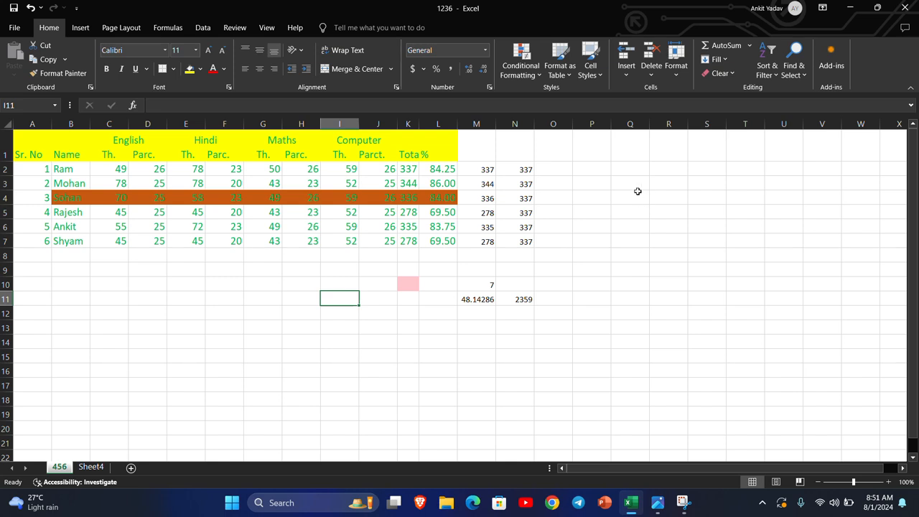
Step: Review the Format command's Hide & Unhide and sheet organization options with cell I11 selected
{"action": "left_click", "coordinate": [676, 78]}
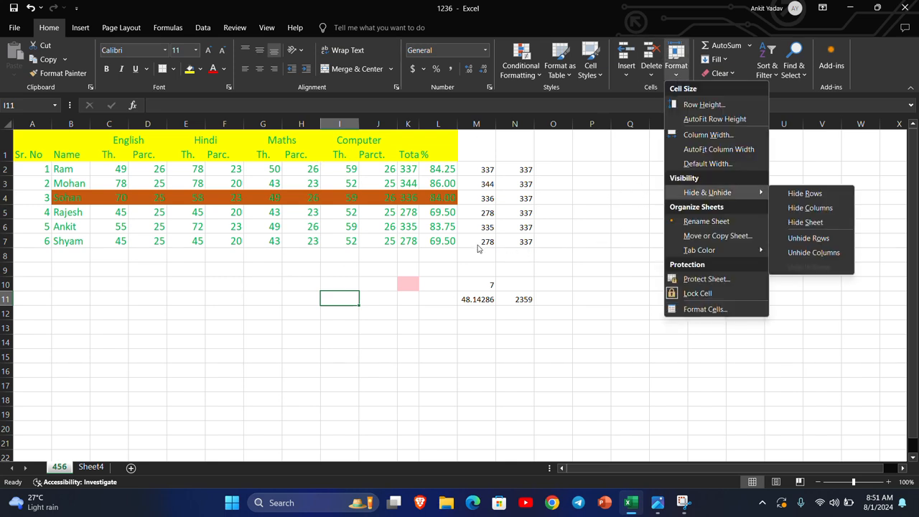
{"action": "left_click", "coordinate": [544, 222]}
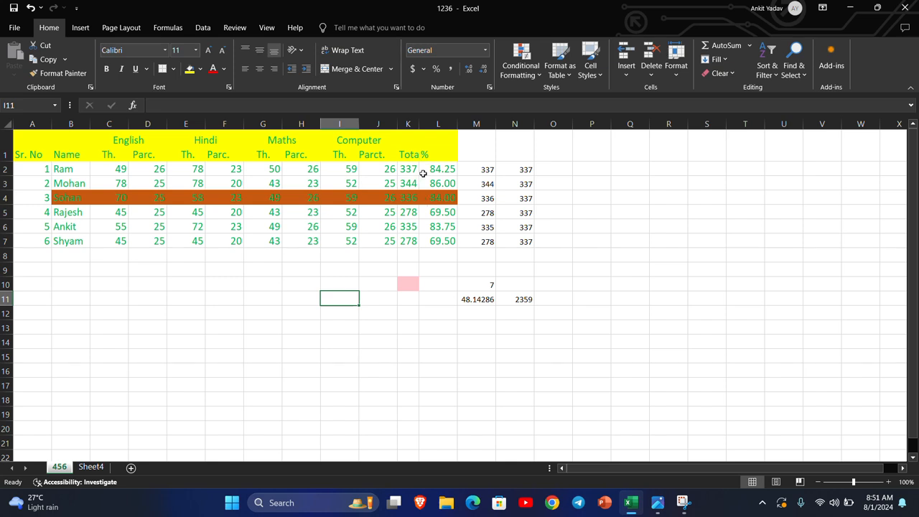
{"action": "left_click", "coordinate": [675, 68]}
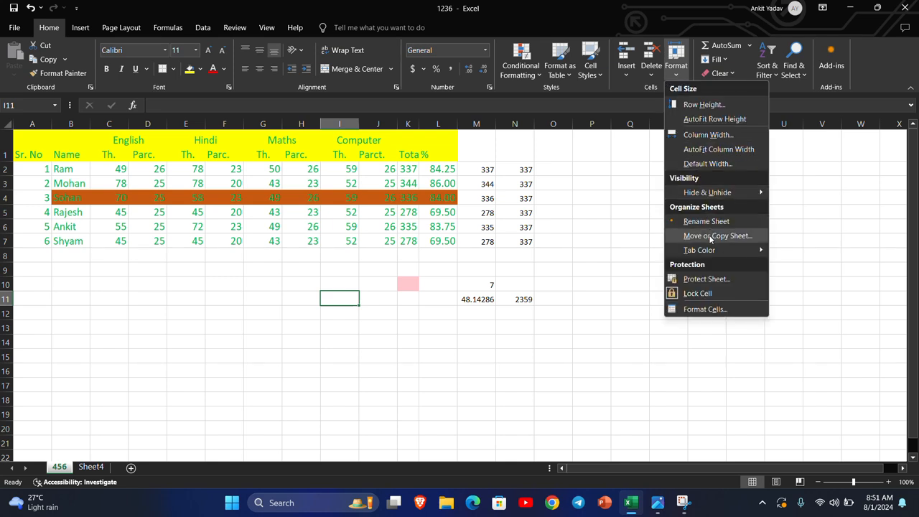